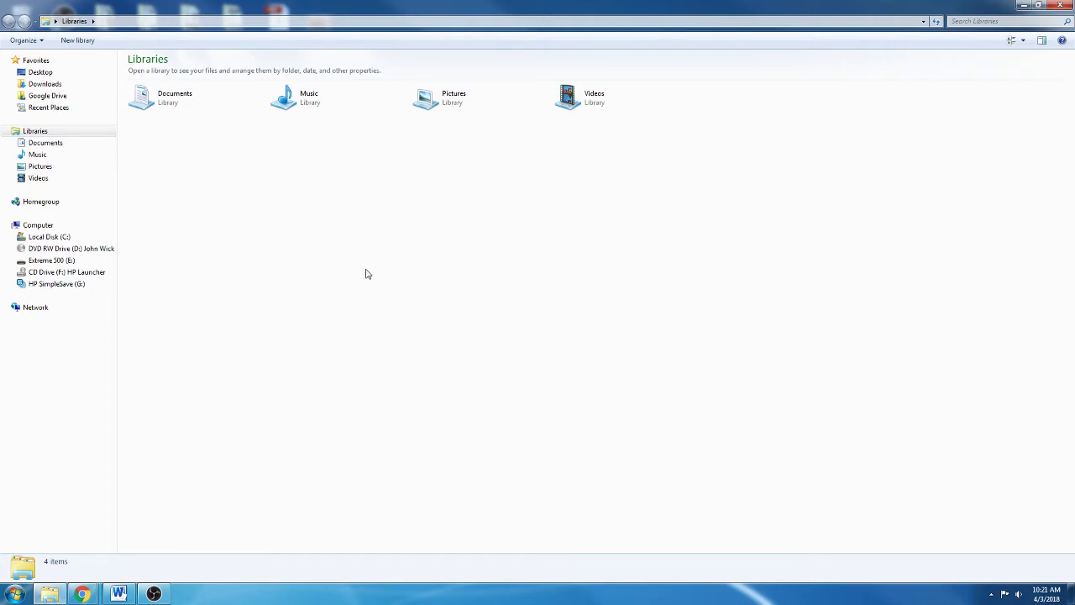
Step: Show Local Disk (C:) with its file listing in a compact list layout
left_click(51, 237)
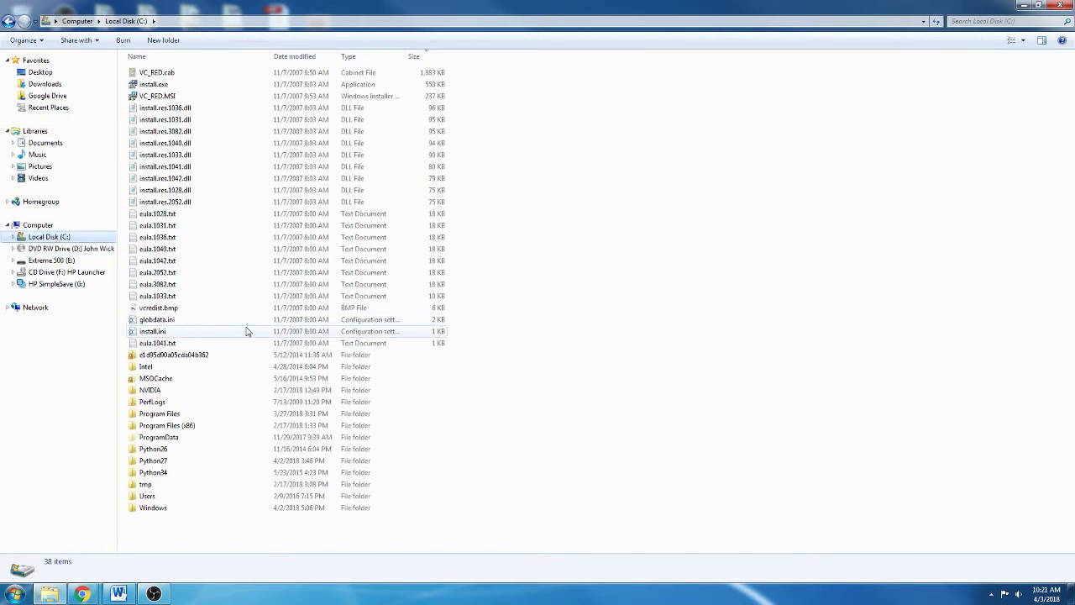
left_click(1023, 42)
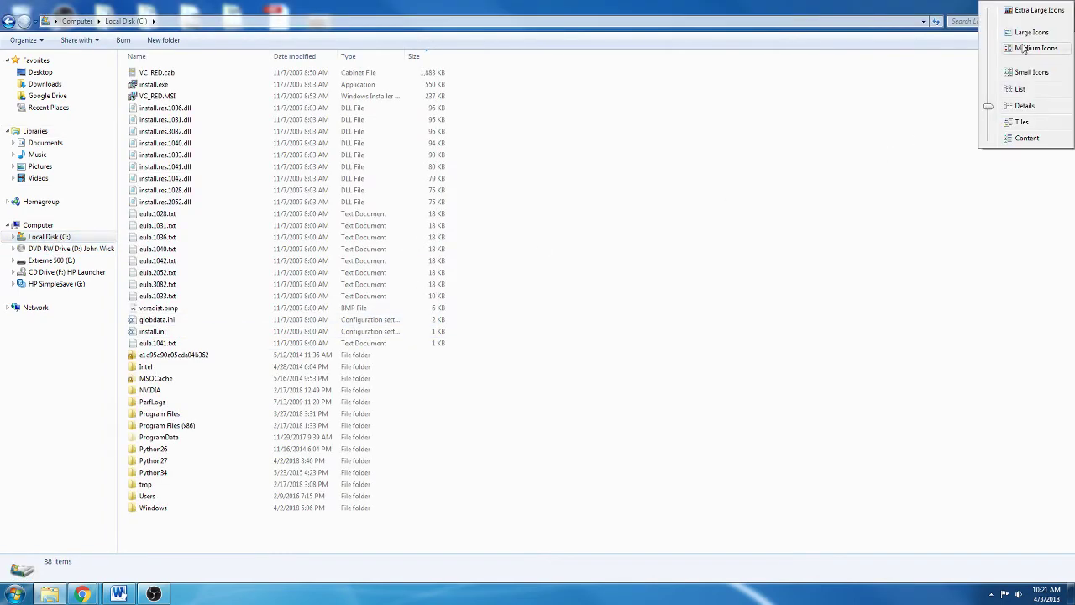
left_click_drag(989, 107, 986, 72)
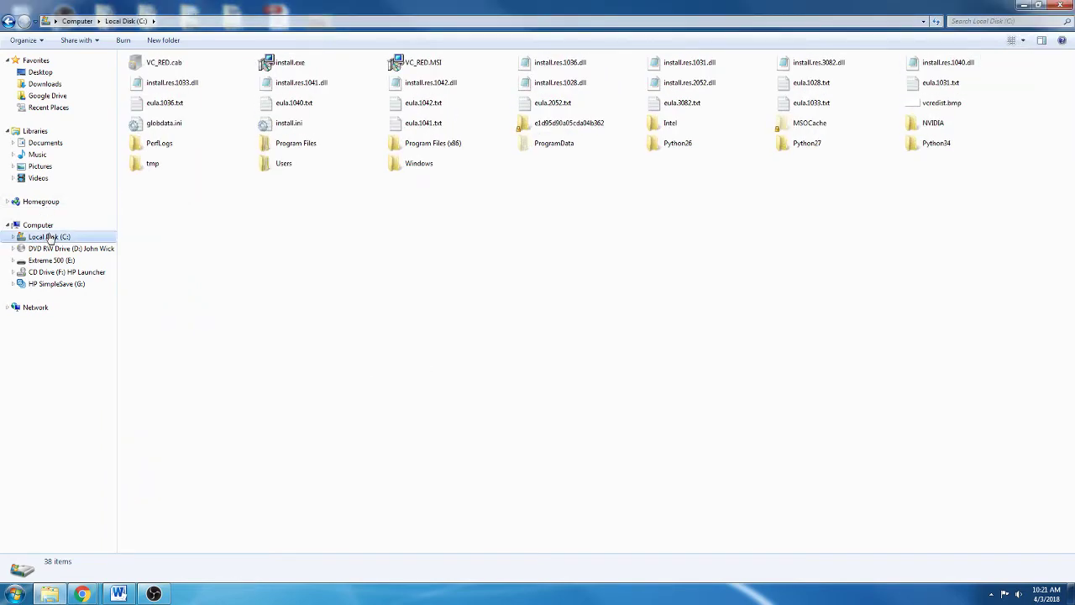
Step: Open the Program Files > Blender Foundation > Blender installation folder
double_click(290, 144)
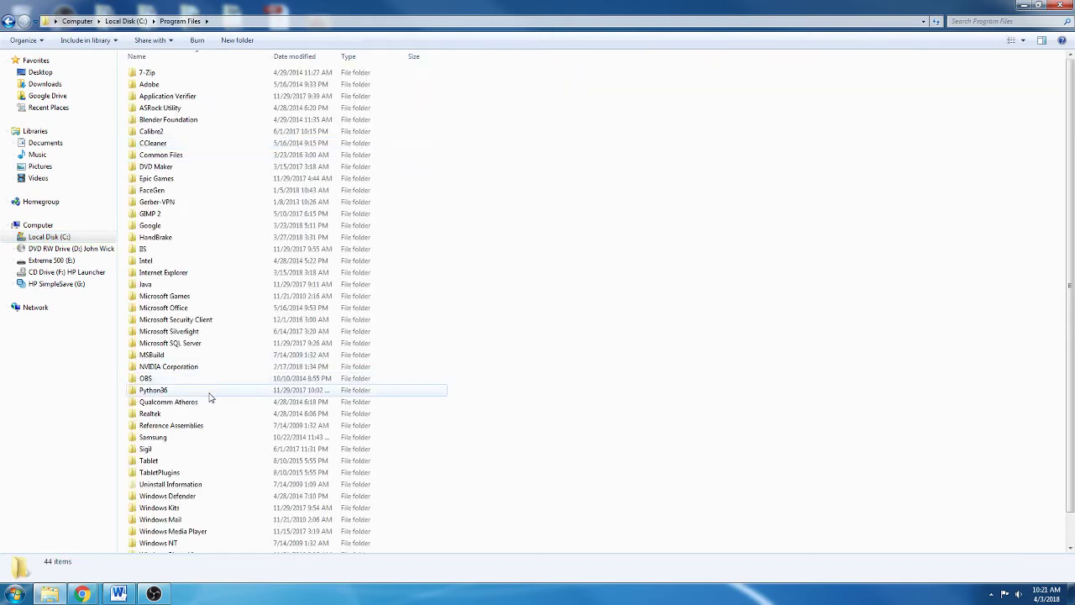
scroll(212, 403, "down", 1)
scroll(226, 445, "up", 1)
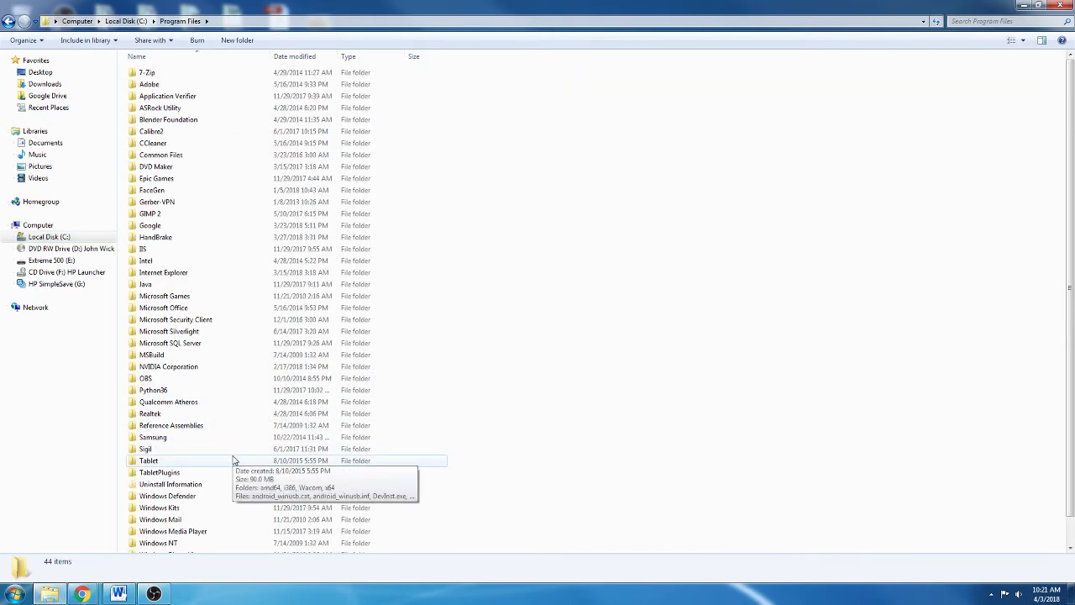
scroll(234, 460, "down", 1)
scroll(234, 460, "up", 1)
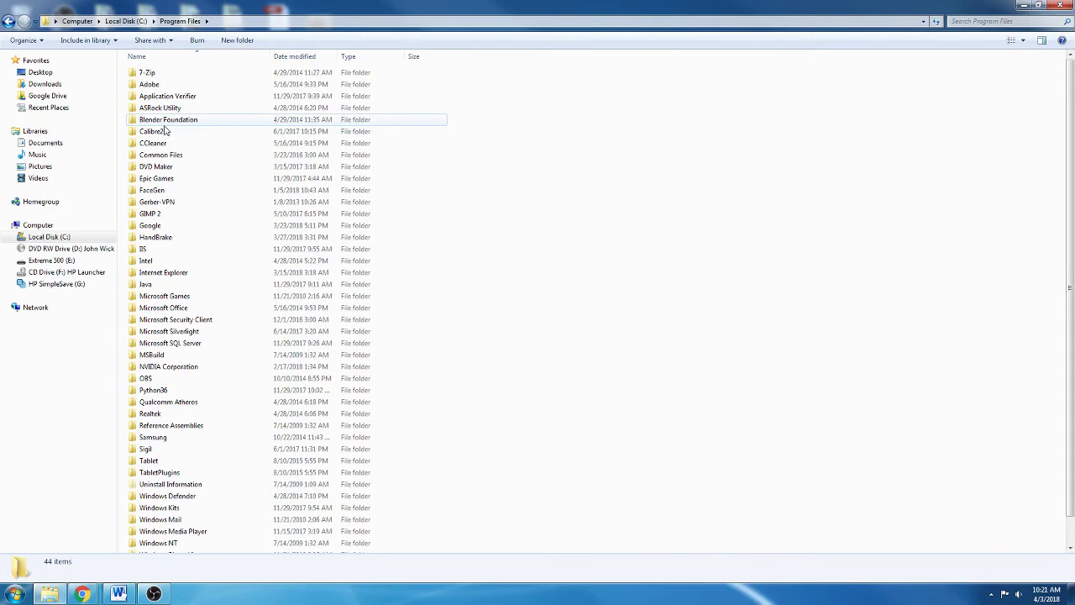
double_click(168, 119)
double_click(160, 74)
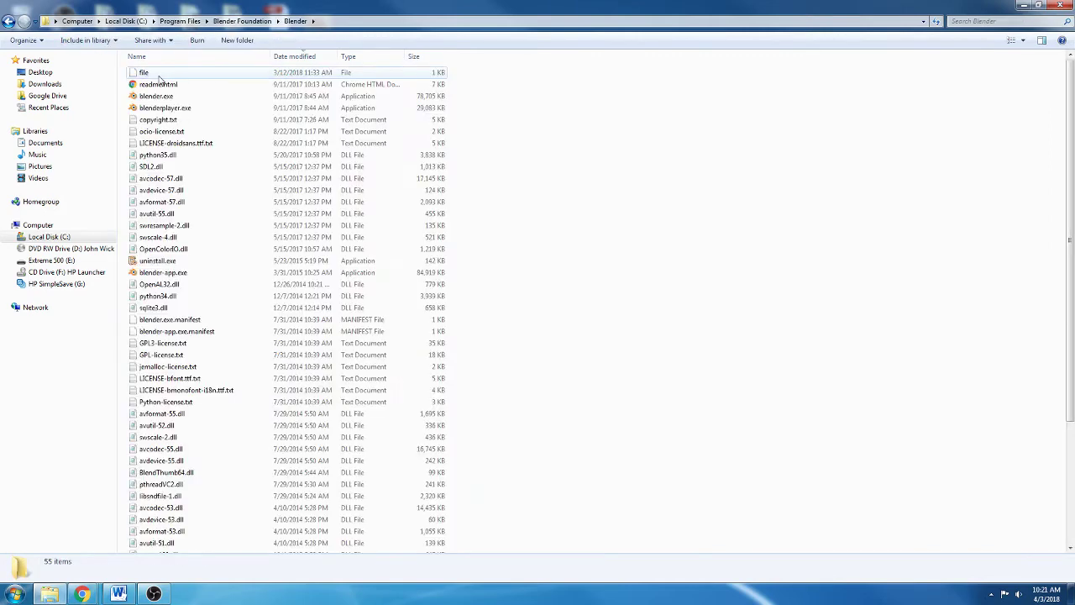
scroll(257, 344, "down", 5)
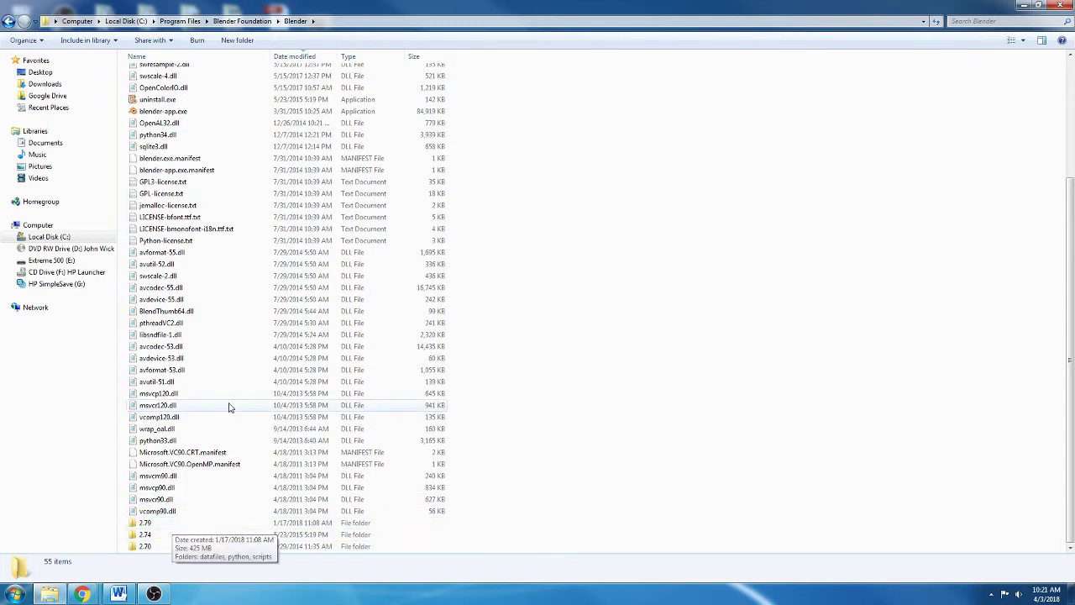
scroll(239, 416, "up", 5)
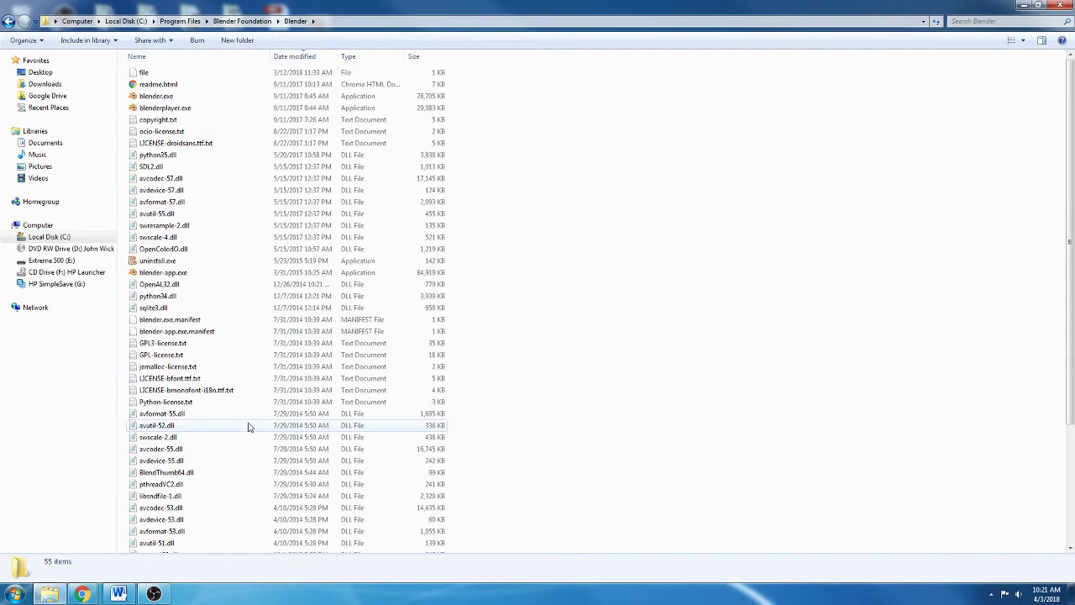
Step: Launch the installed Blender and turn an enlarged timeline area into a Python Console
double_click(163, 97)
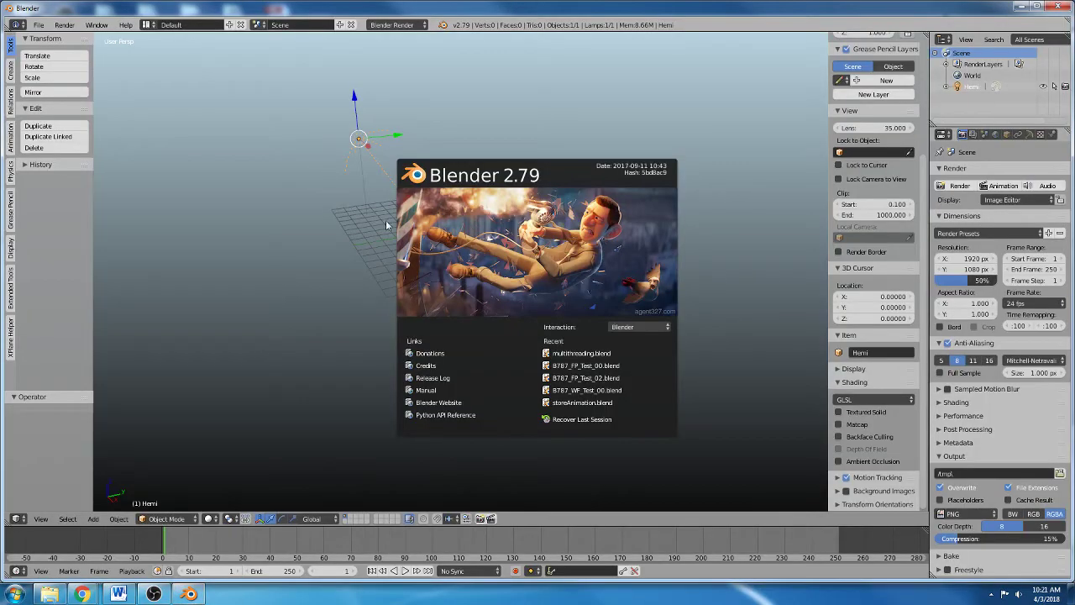
left_click(261, 203)
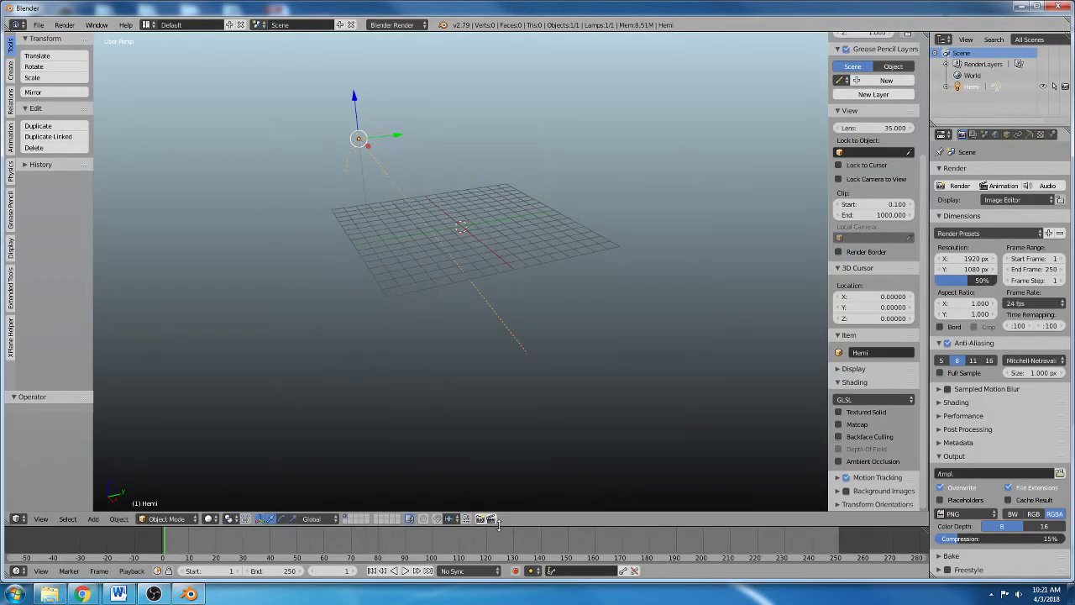
left_click_drag(498, 526, 507, 387)
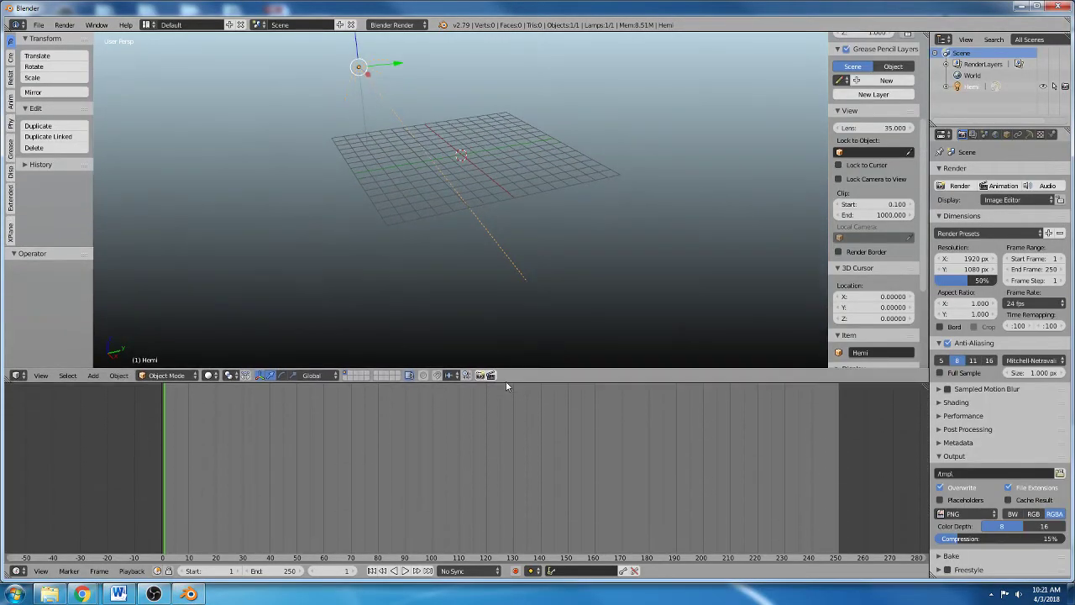
left_click(15, 571)
left_click(44, 330)
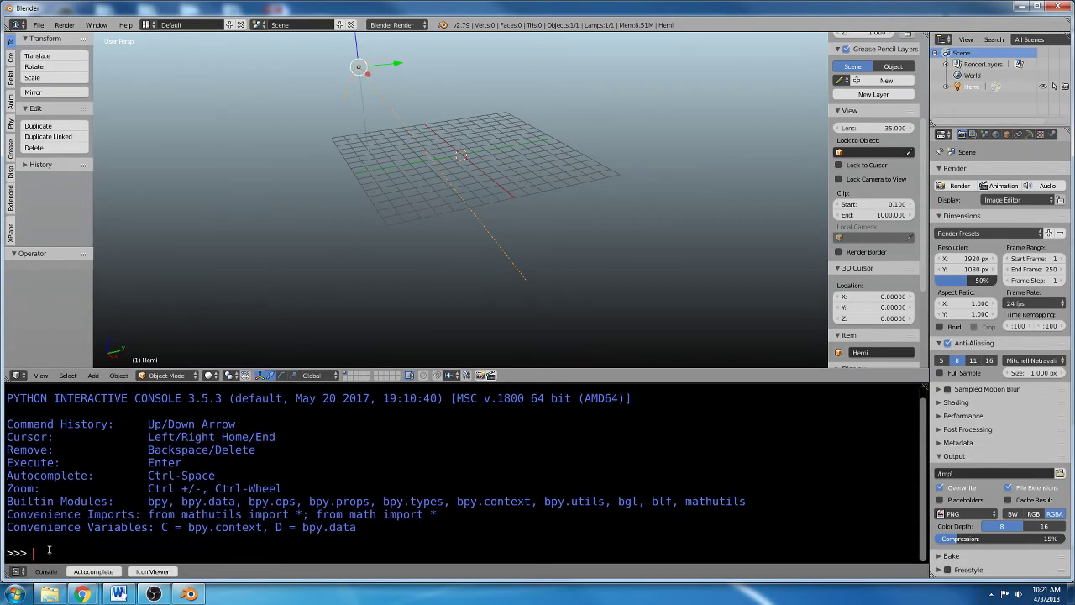
Step: Run 'import scipy' in the Python Console without error, then close Blender
type("import scipy")
key("Return")
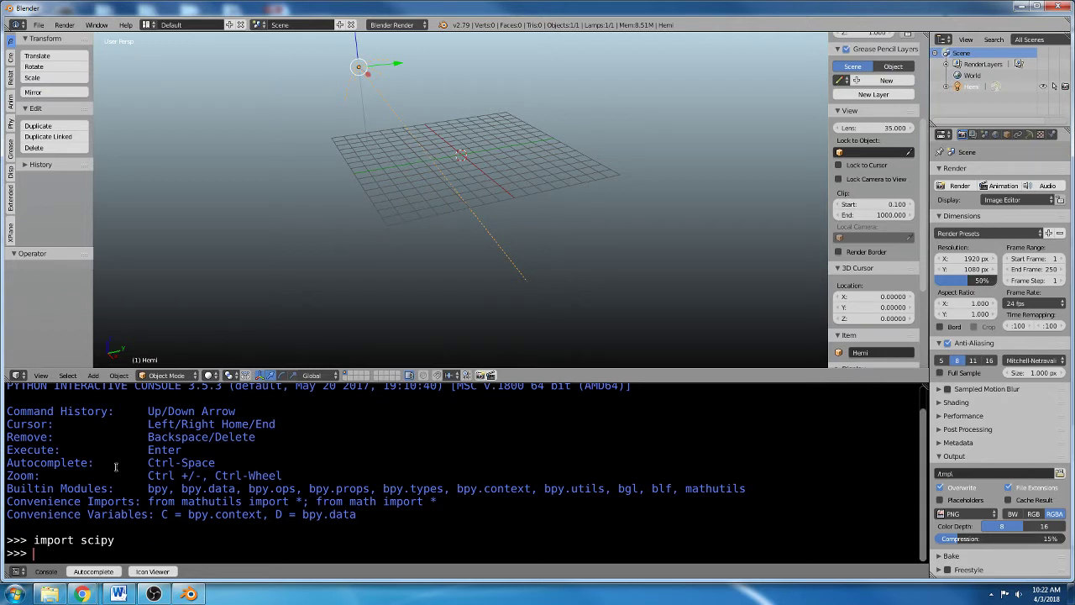
scroll(215, 477, "up", 1)
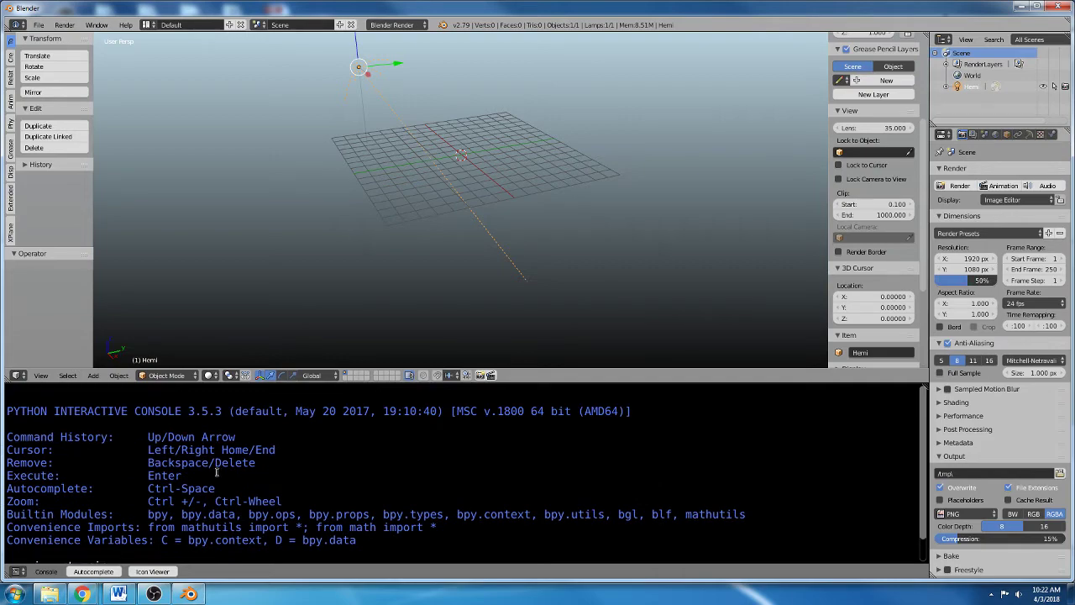
scroll(217, 475, "down", 1)
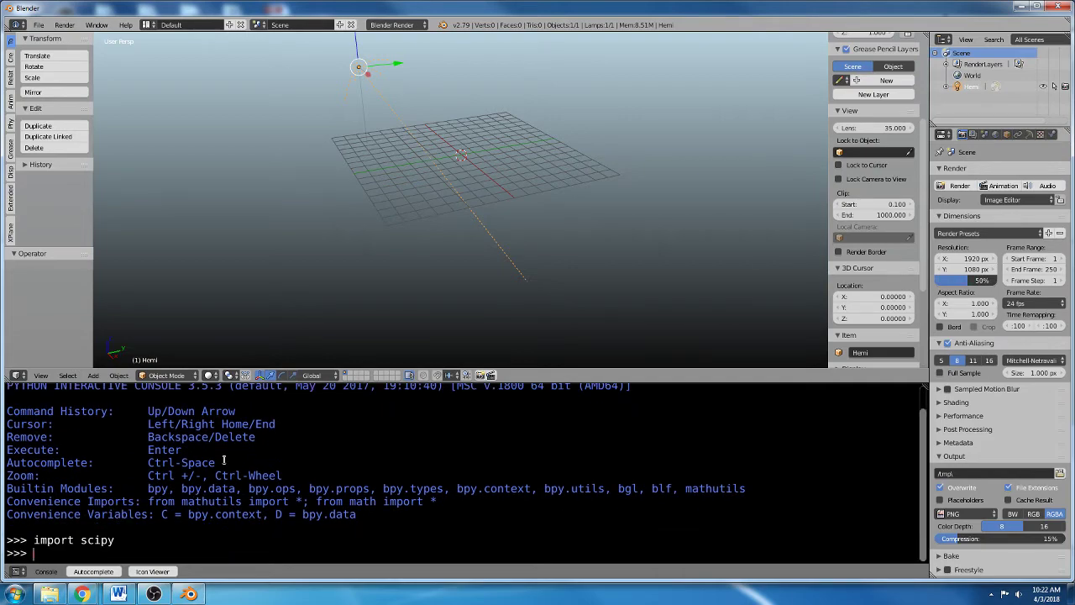
left_click(1058, 7)
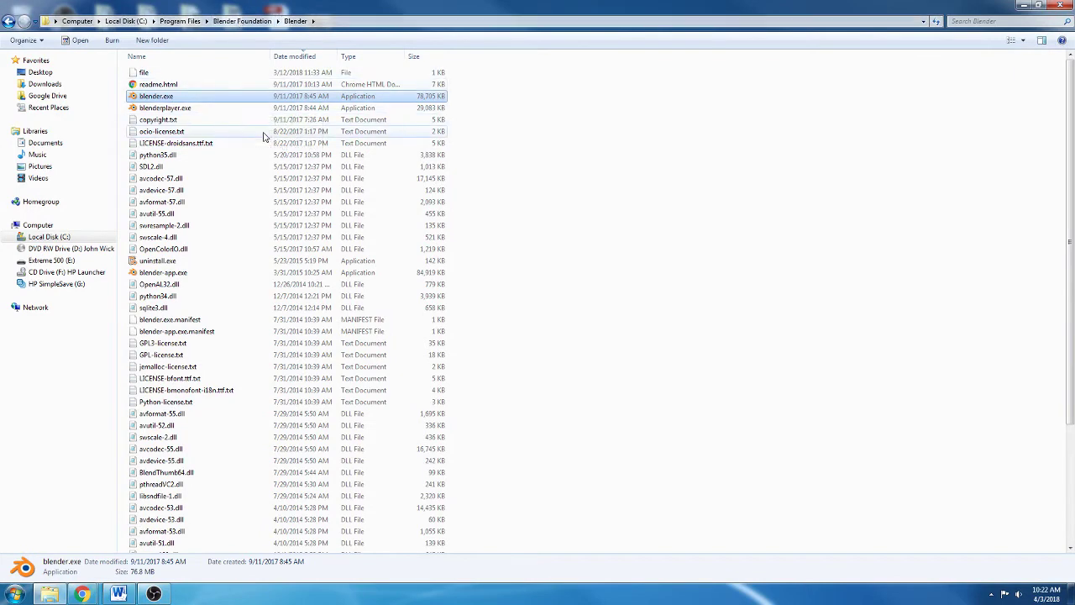
Step: Launch blender.exe from E:\Programs\blender-2.79b-windows64\blender-2.79b-windows64
left_click(55, 261)
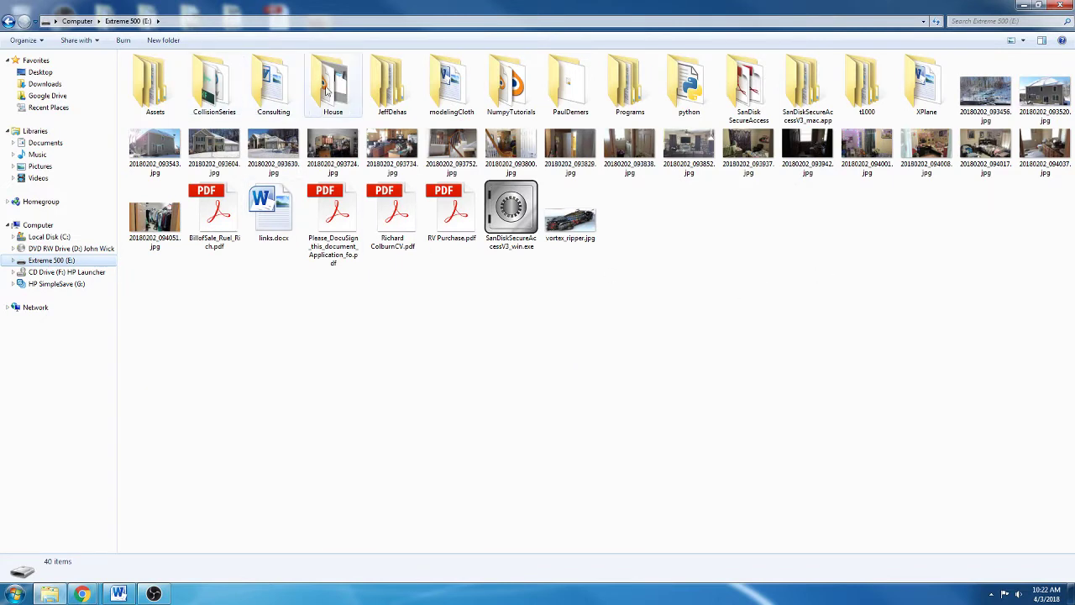
double_click(605, 84)
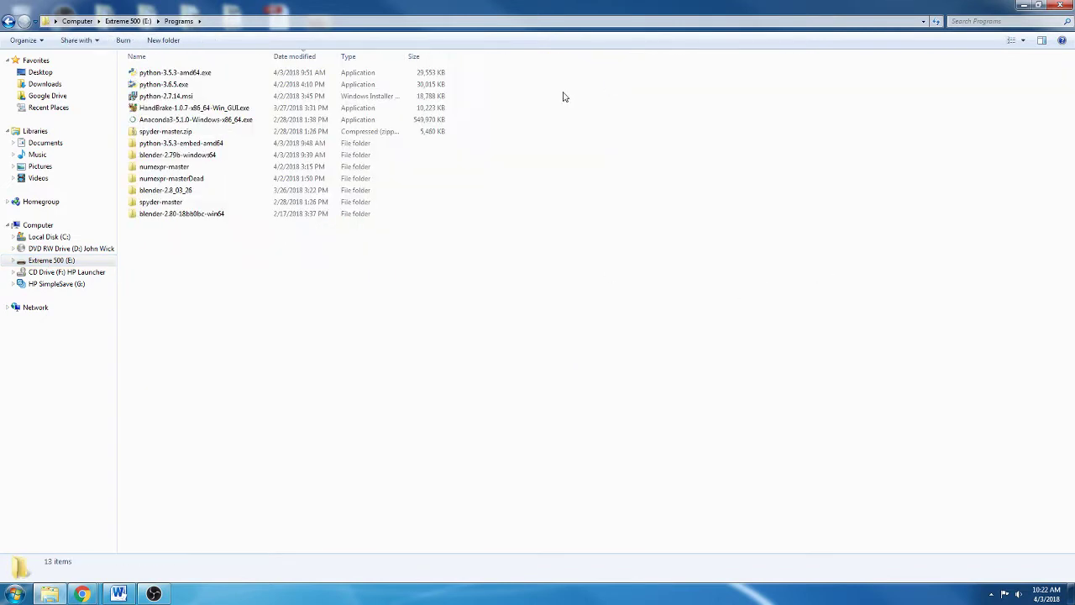
double_click(213, 159)
double_click(182, 73)
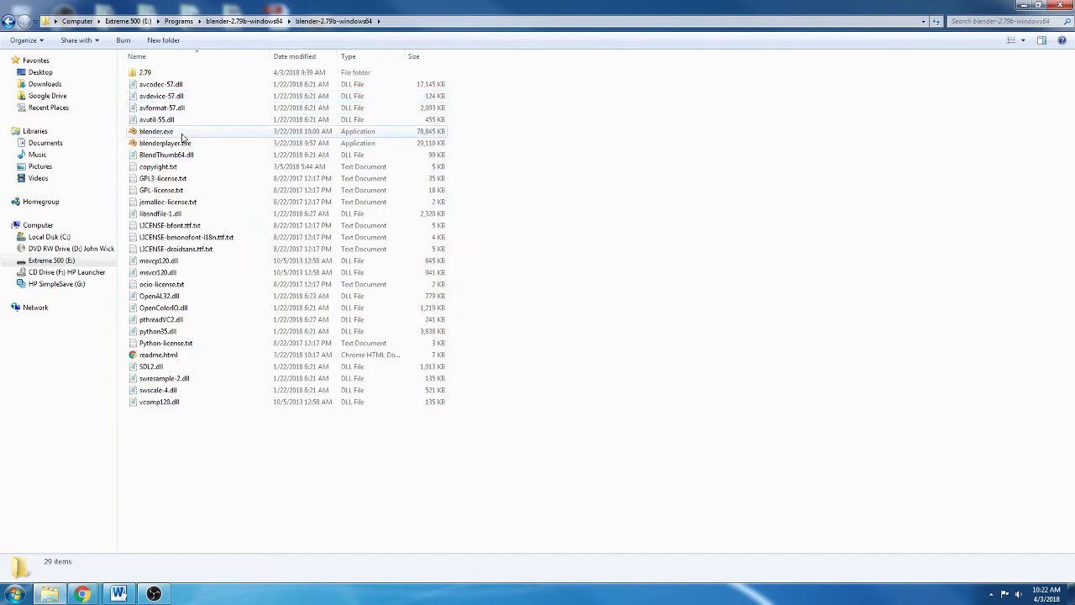
double_click(179, 134)
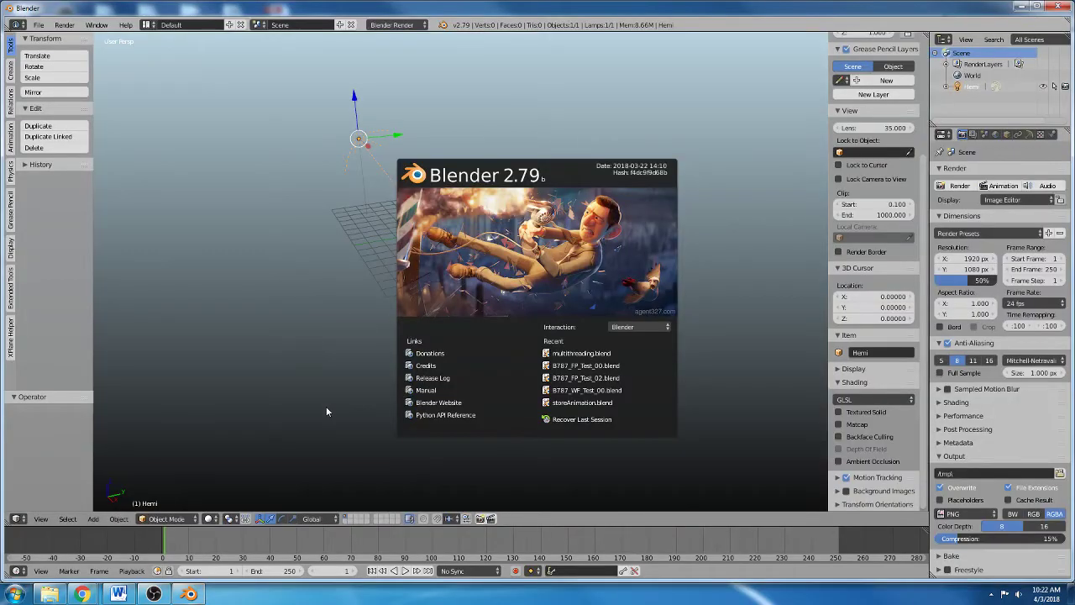
Step: Dismiss the splash and turn the enlarged timeline area into a Python Console
left_click(202, 529)
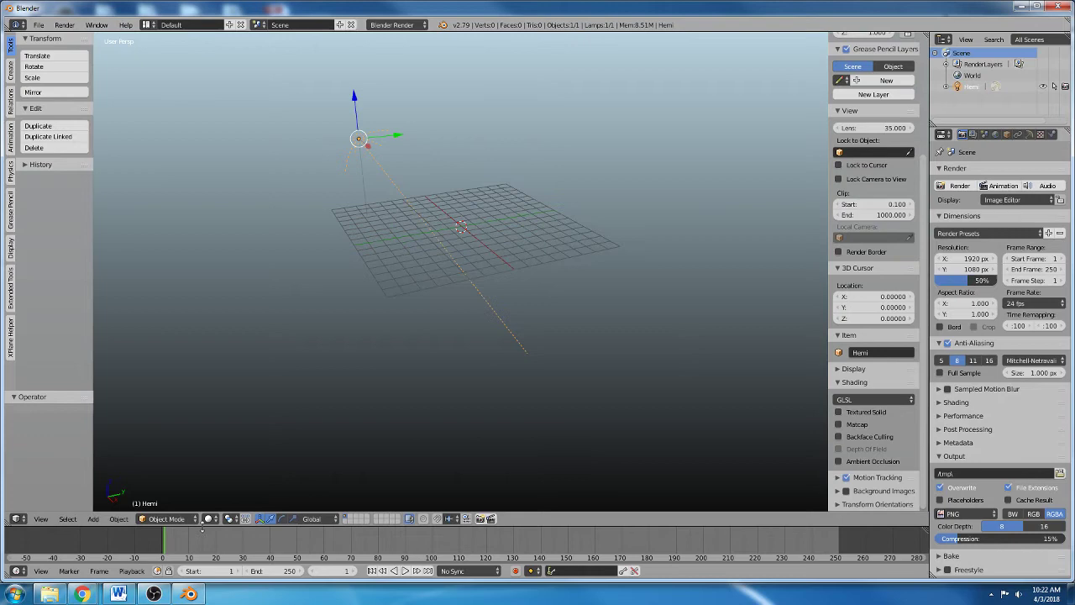
left_click_drag(202, 526, 202, 371)
left_click(17, 571)
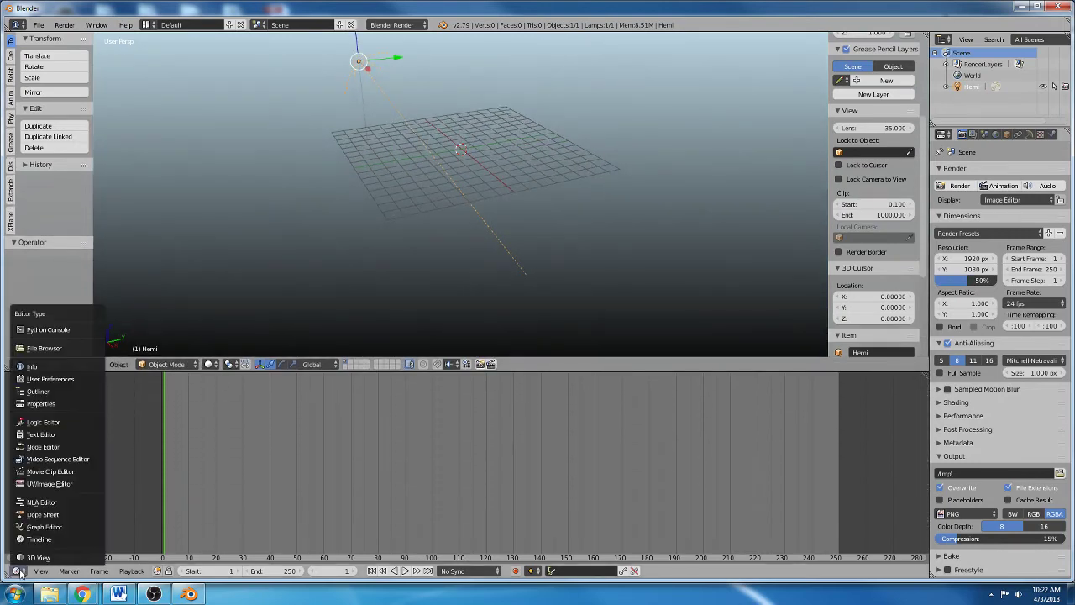
left_click(48, 330)
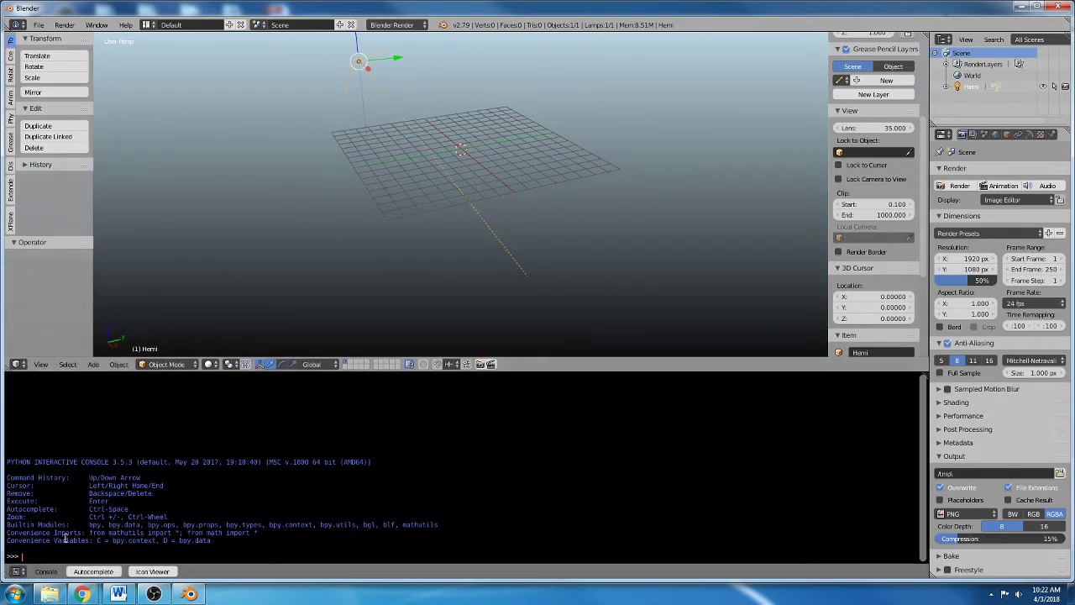
scroll(71, 534, "up", 2, "ctrl")
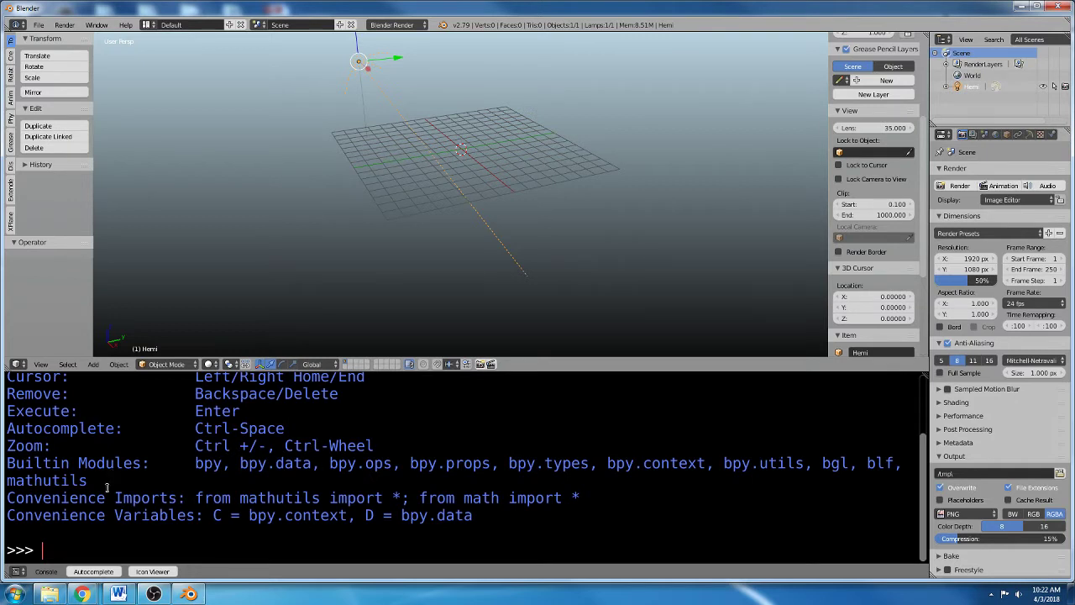
left_click(16, 571)
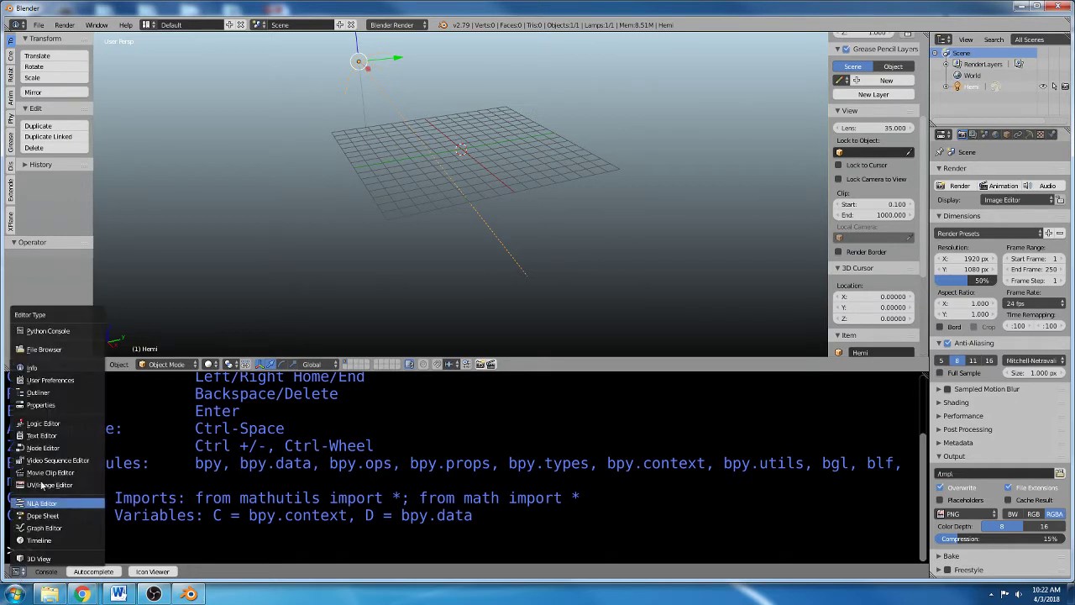
left_click(60, 329)
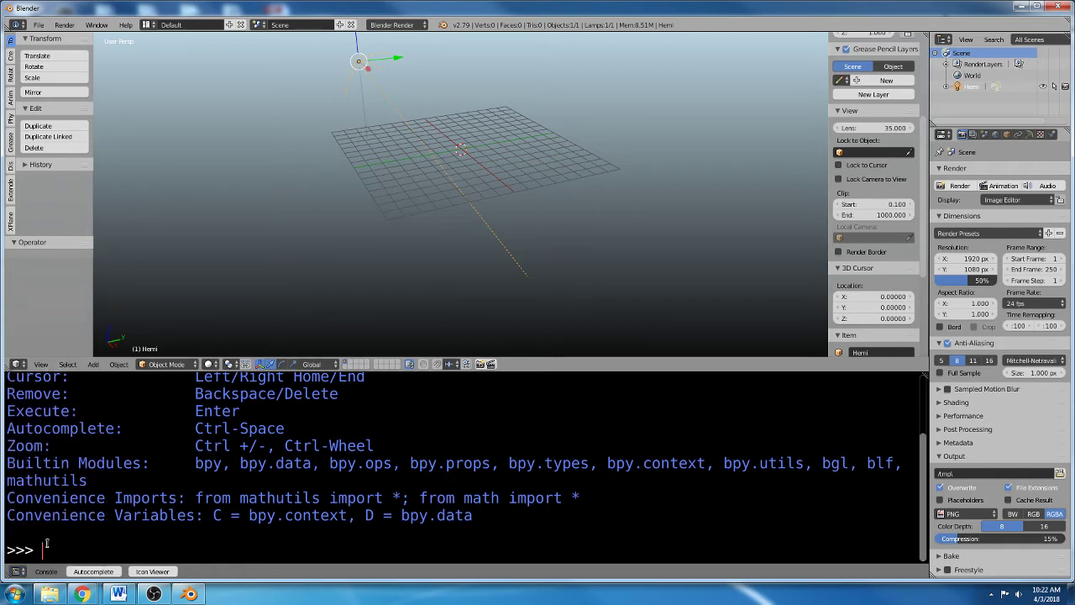
Step: Run 'import sys' and 'sys.version', showing bundled Python 3.5.3, 64-bit
type("import sys")
key("Return")
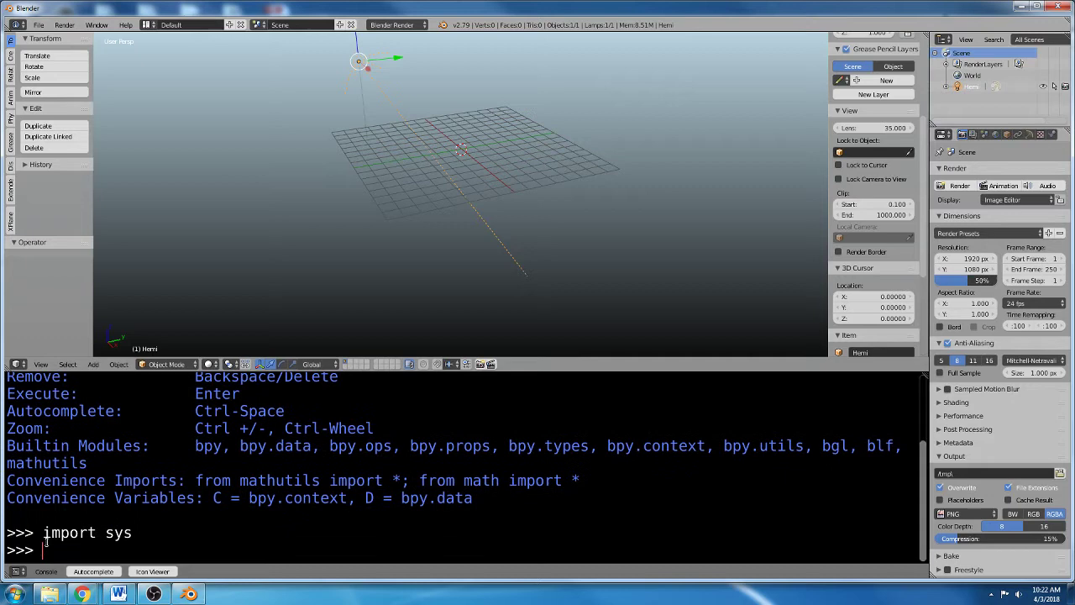
type("sys.version")
key("Return")
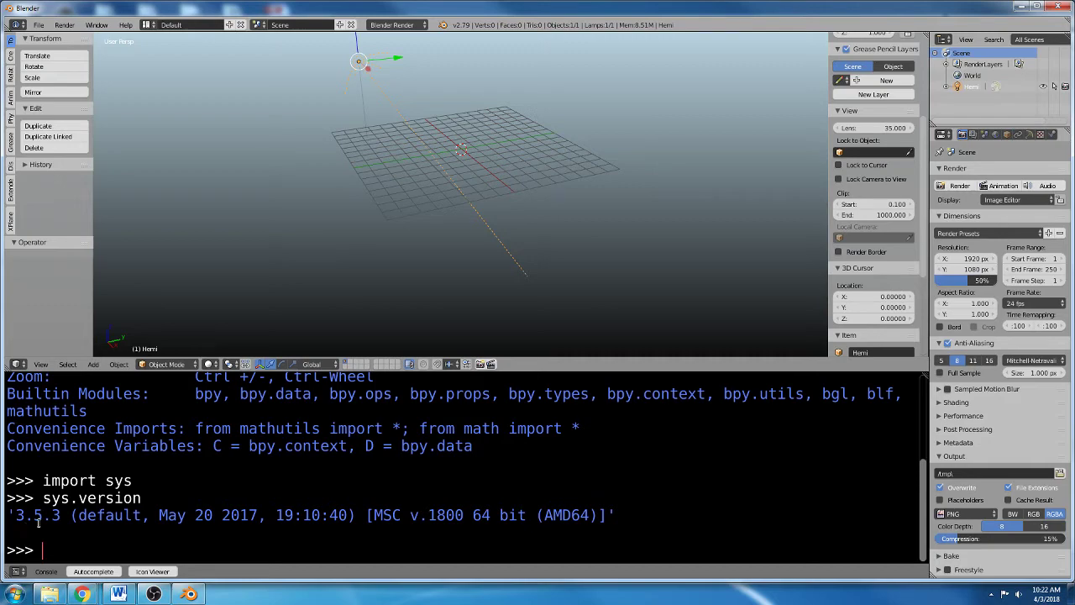
mouse_move(84, 594)
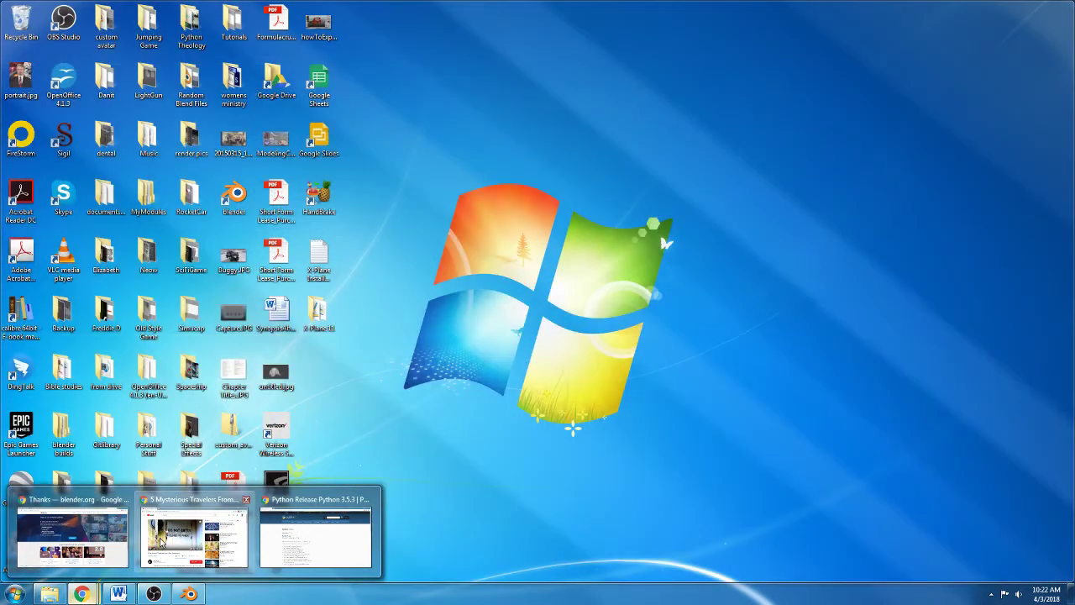
Step: Bring Chrome forward and load the python.org home page
left_click(315, 537)
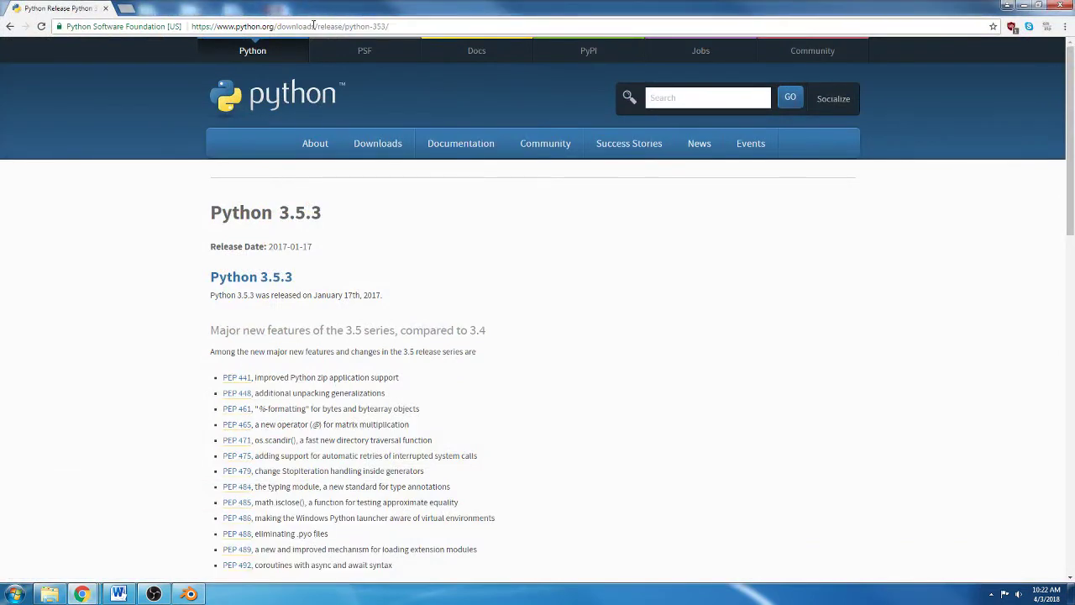
left_click(397, 25)
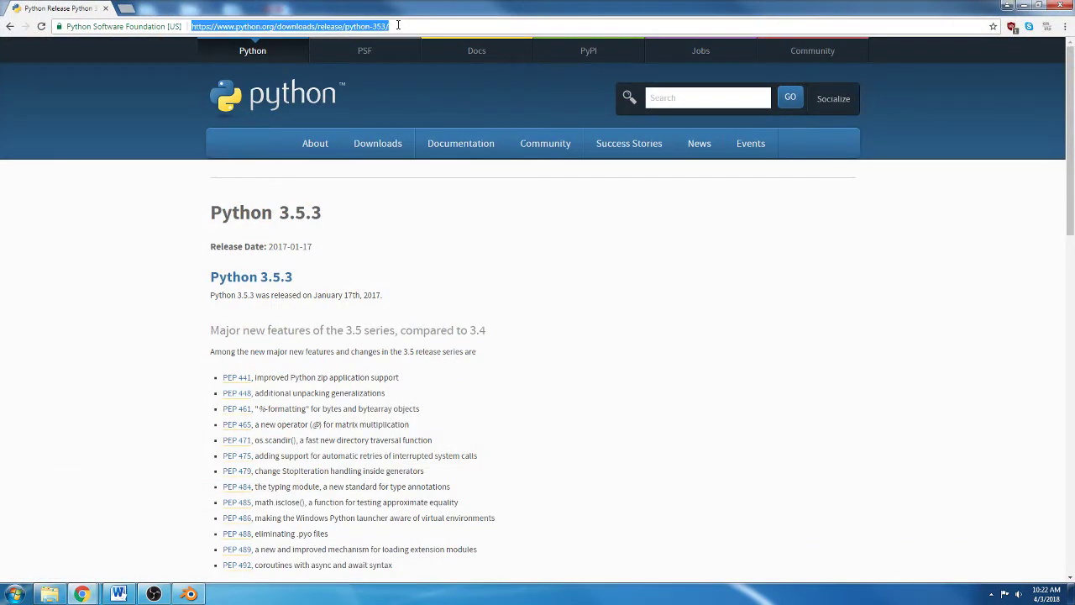
type("python.o")
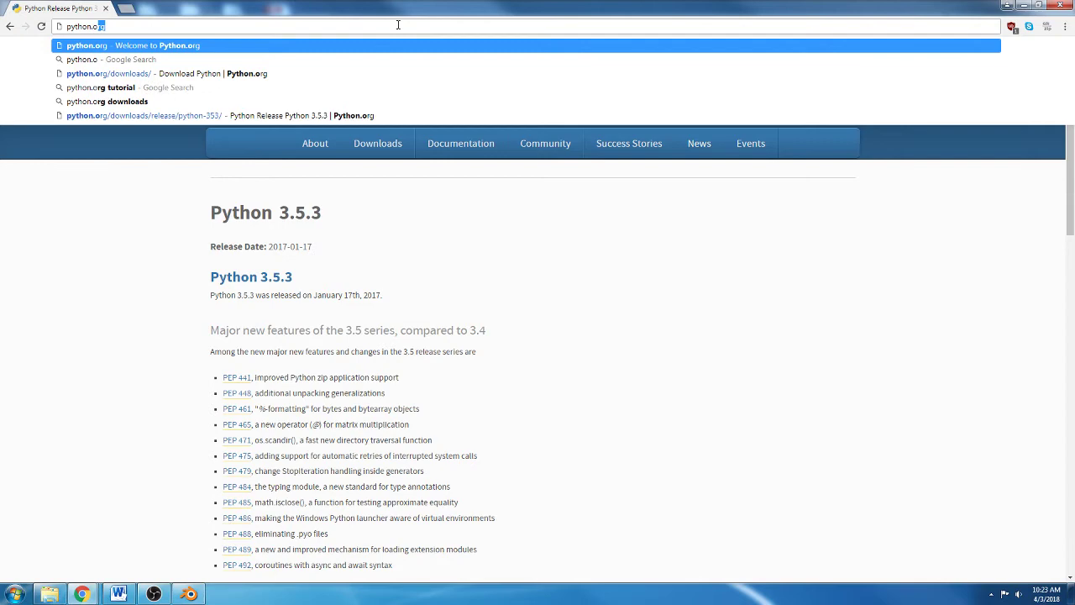
type("r")
key("Return")
mouse_move(353, 159)
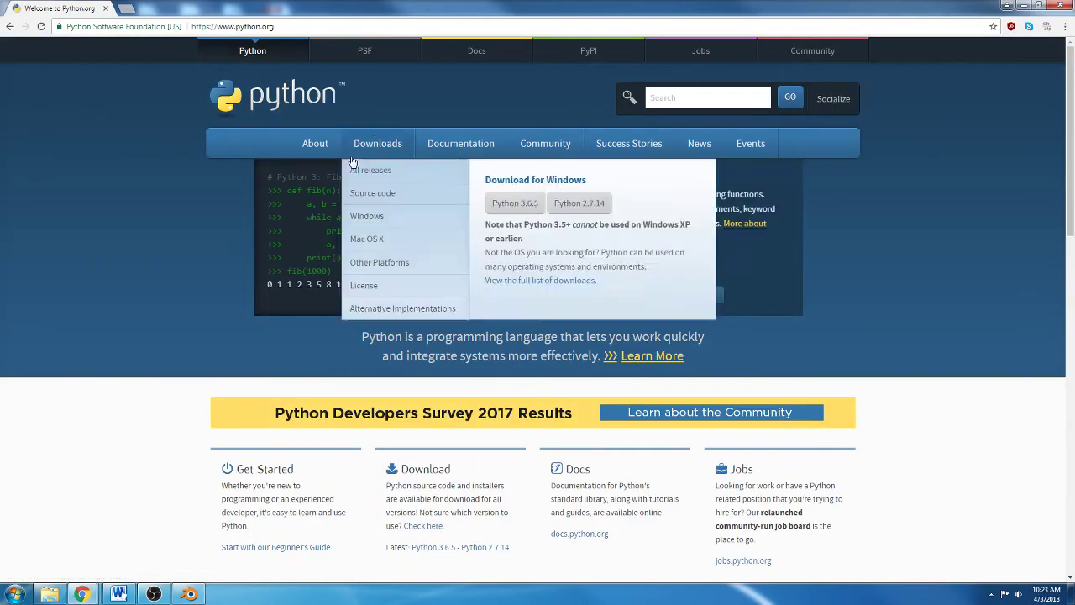
scroll(173, 233, "down", 2)
scroll(174, 231, "up", 2)
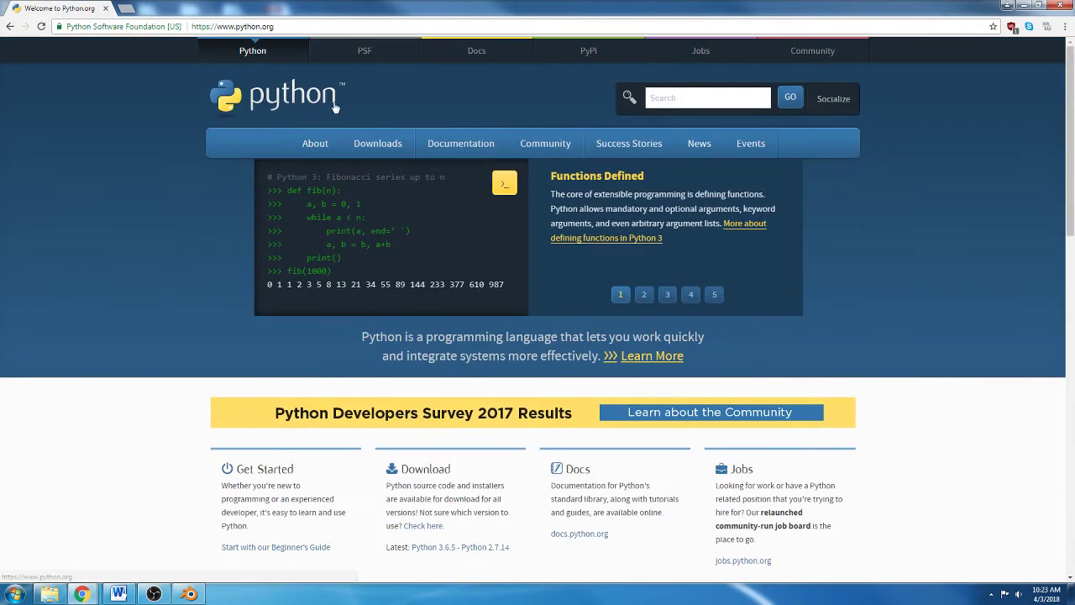
Step: Open python.org Downloads and scroll the release list to Python 3.5.3 (2017-01-17)
left_click(375, 145)
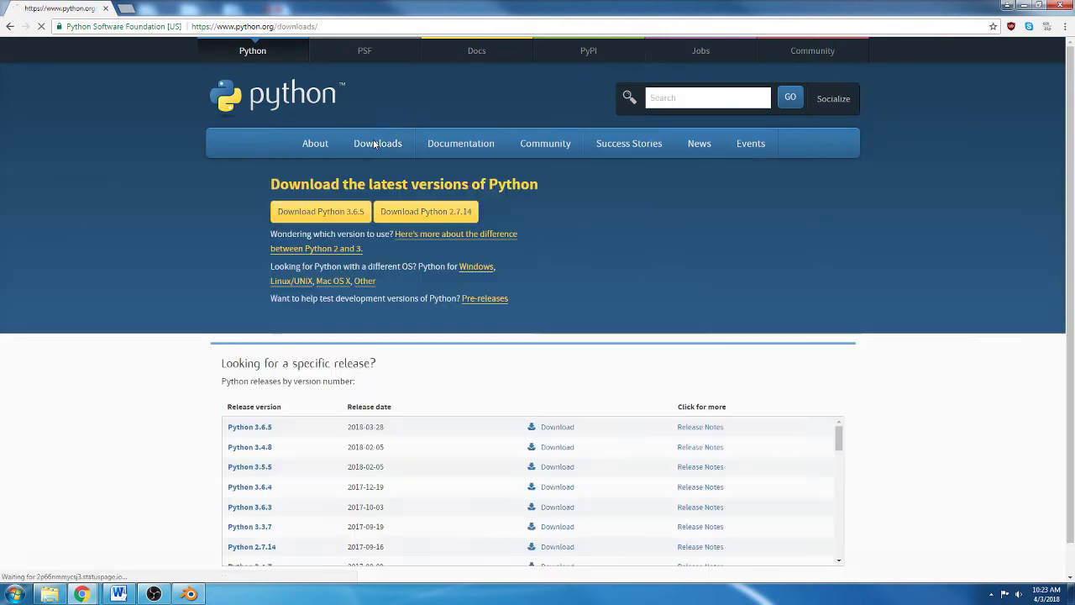
scroll(87, 330, "down", 1)
scroll(88, 330, "down", 1)
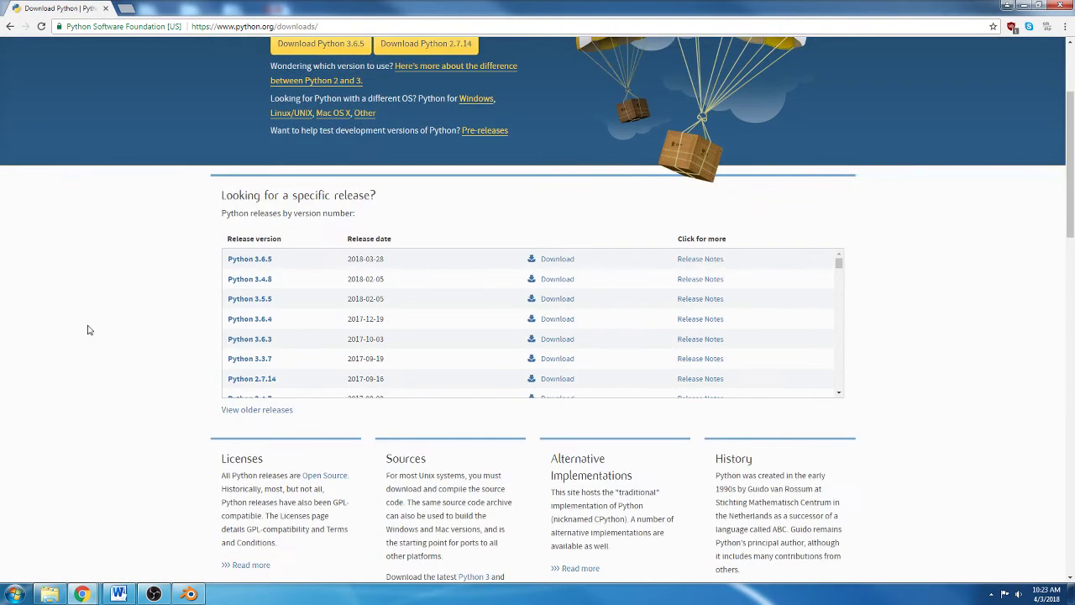
scroll(309, 318, "down", 2)
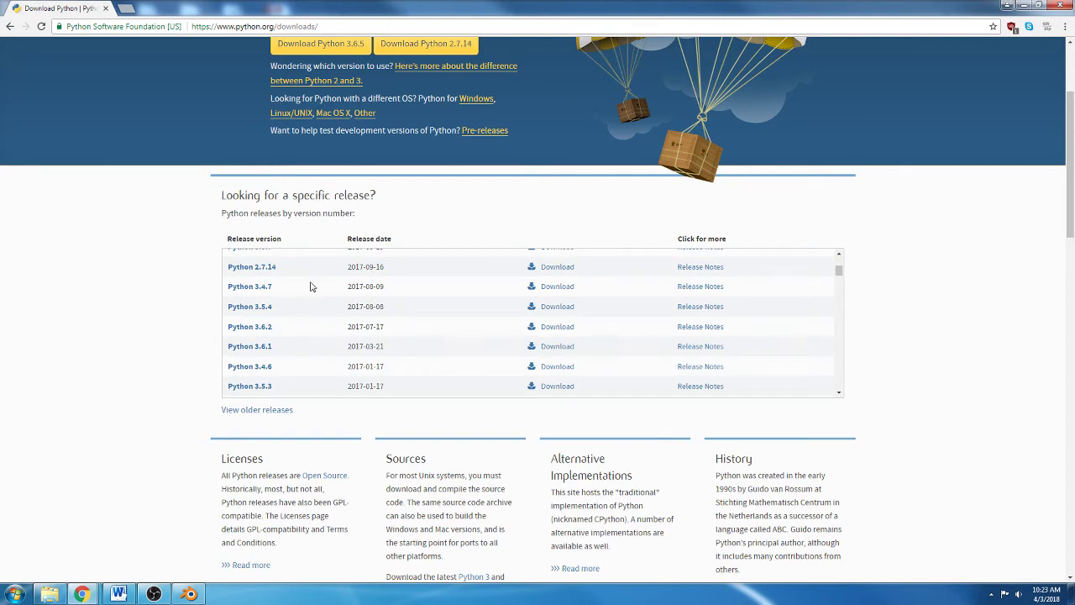
Step: View the Python 3.5.3 release page's Files table, then open a maximized Libraries Explorer window
left_click(250, 386)
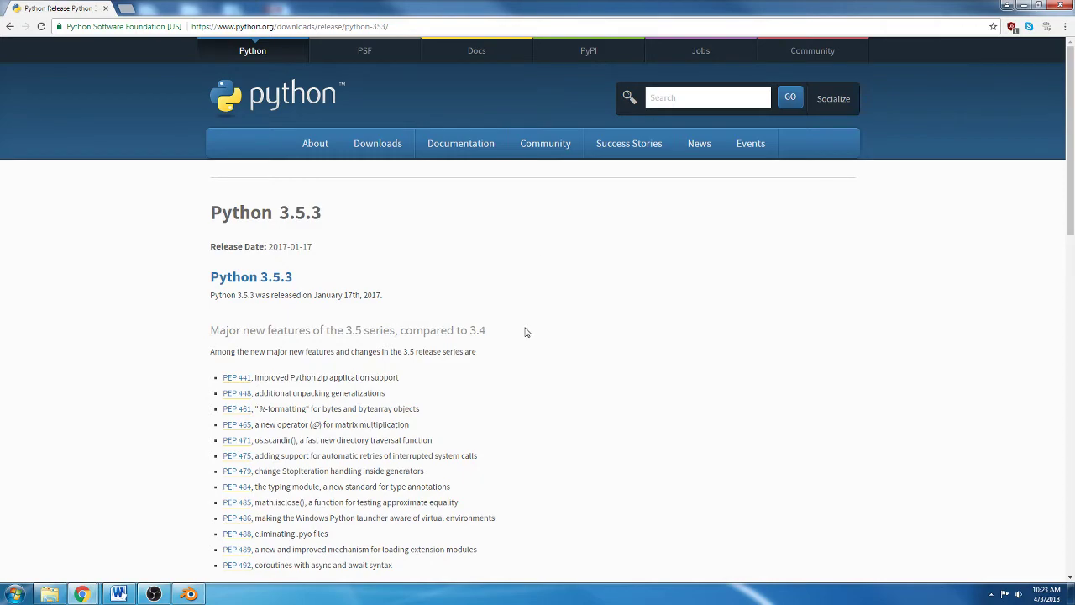
scroll(524, 365, "down", 1)
scroll(524, 368, "down", 8)
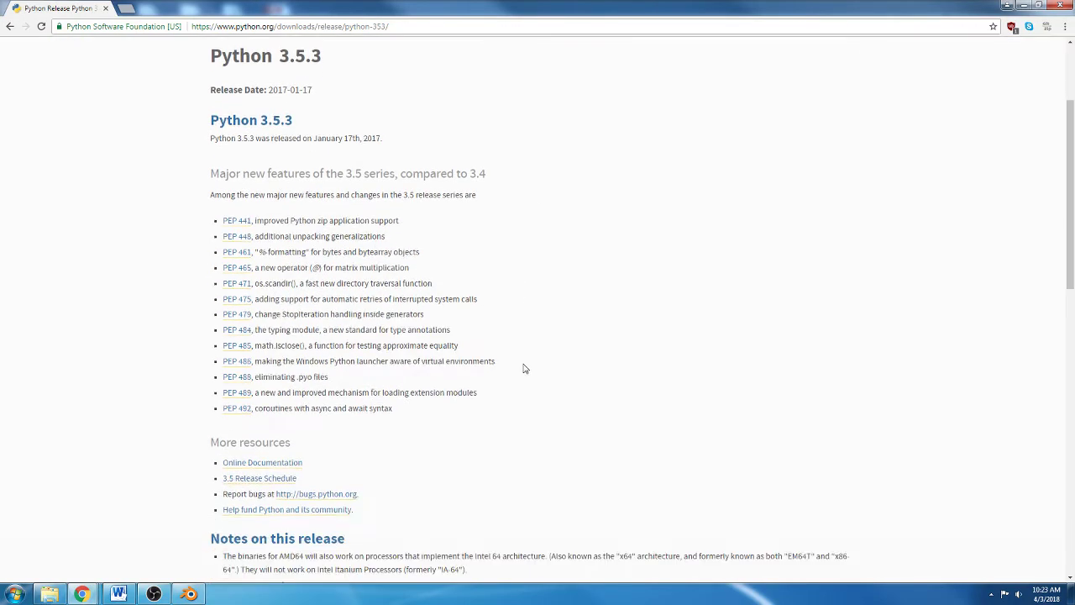
scroll(514, 298, "down", 2)
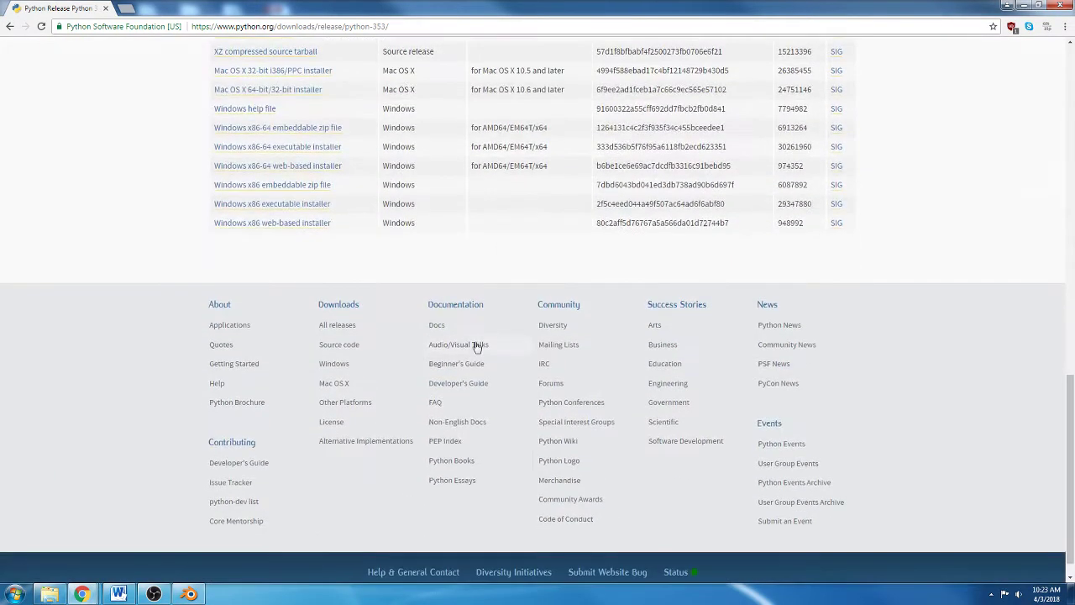
scroll(473, 345, "up", 2)
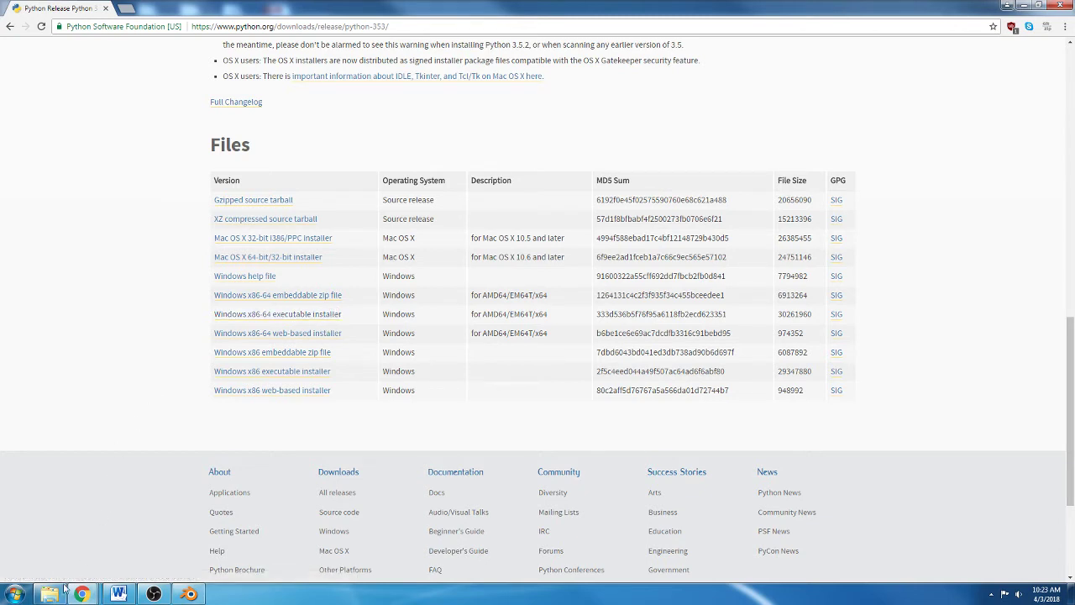
left_click(193, 536)
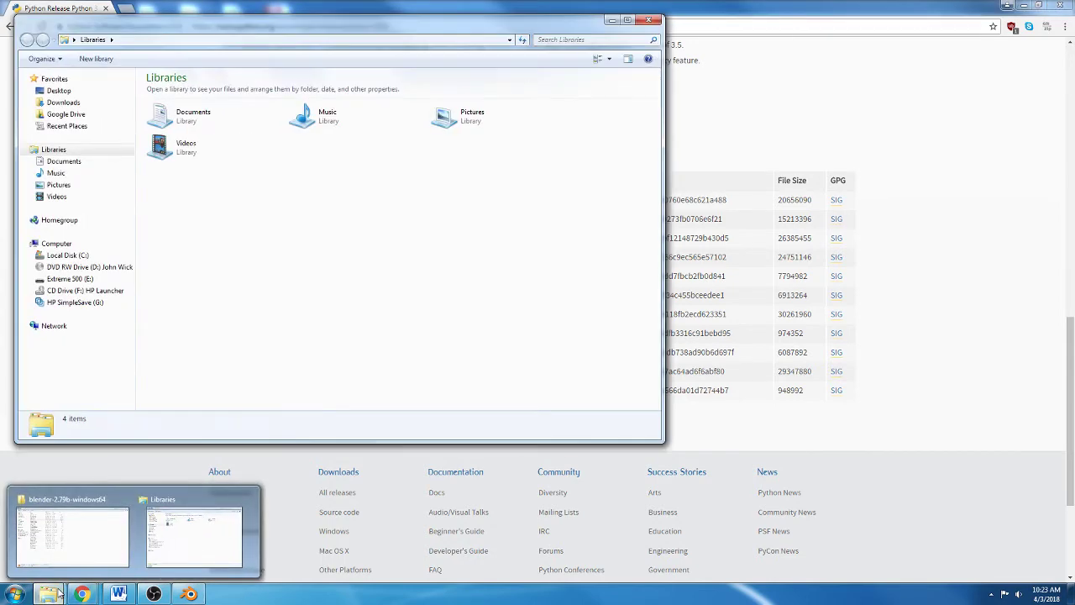
left_click_drag(236, 26, 313, 3)
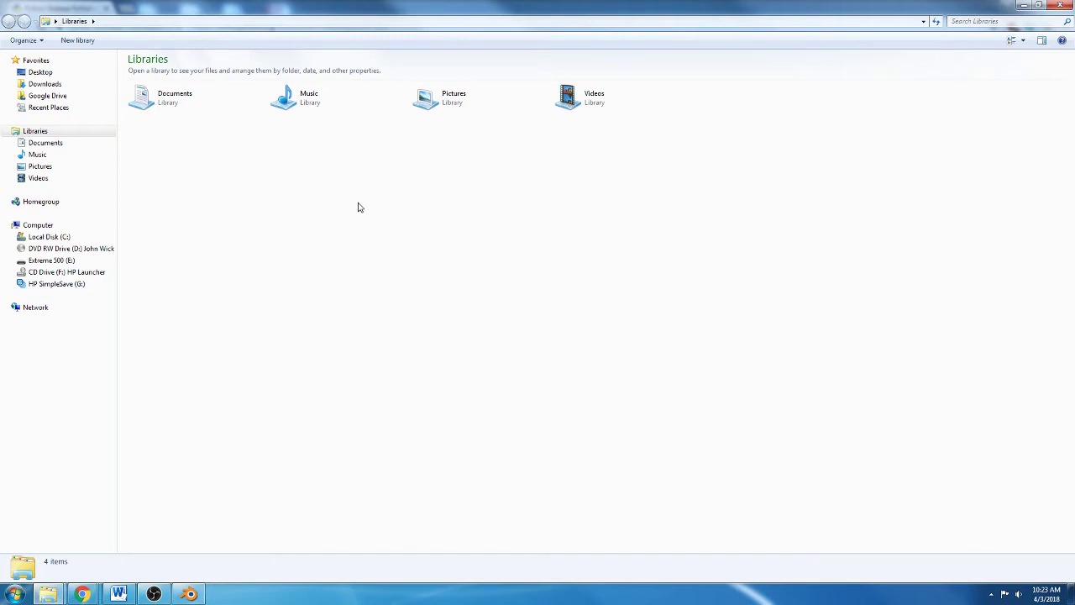
Step: Search the whole Local Disk (C:) for 'python35'
left_click(969, 20)
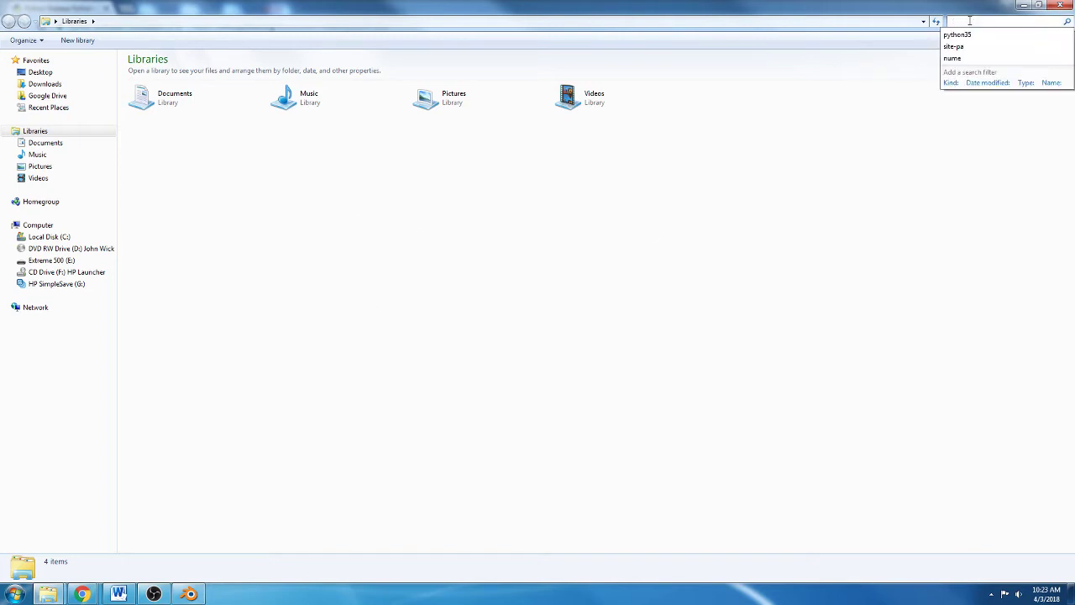
left_click(49, 237)
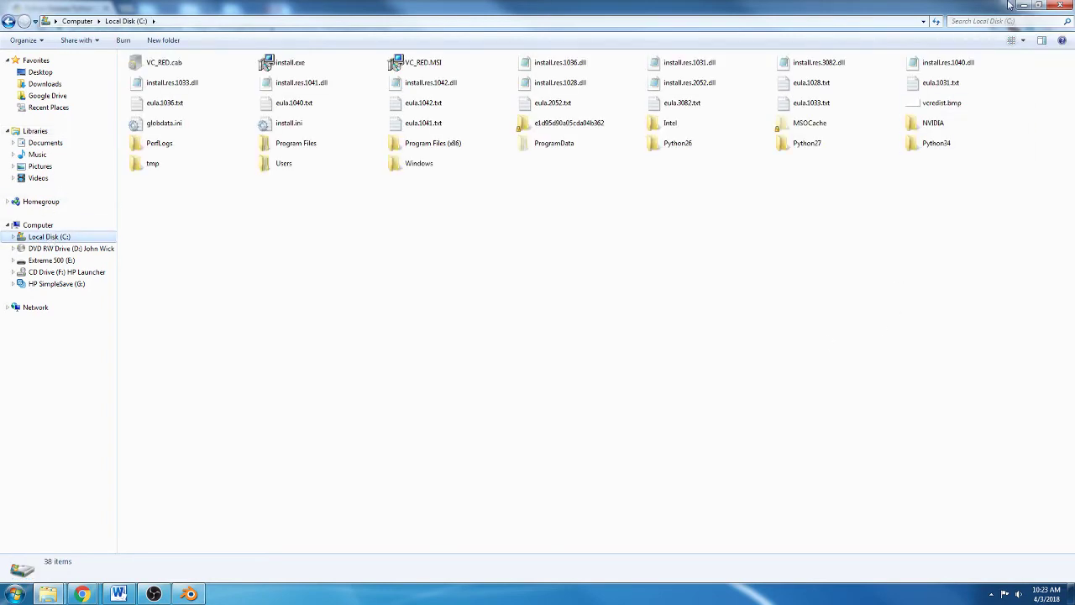
left_click(981, 21)
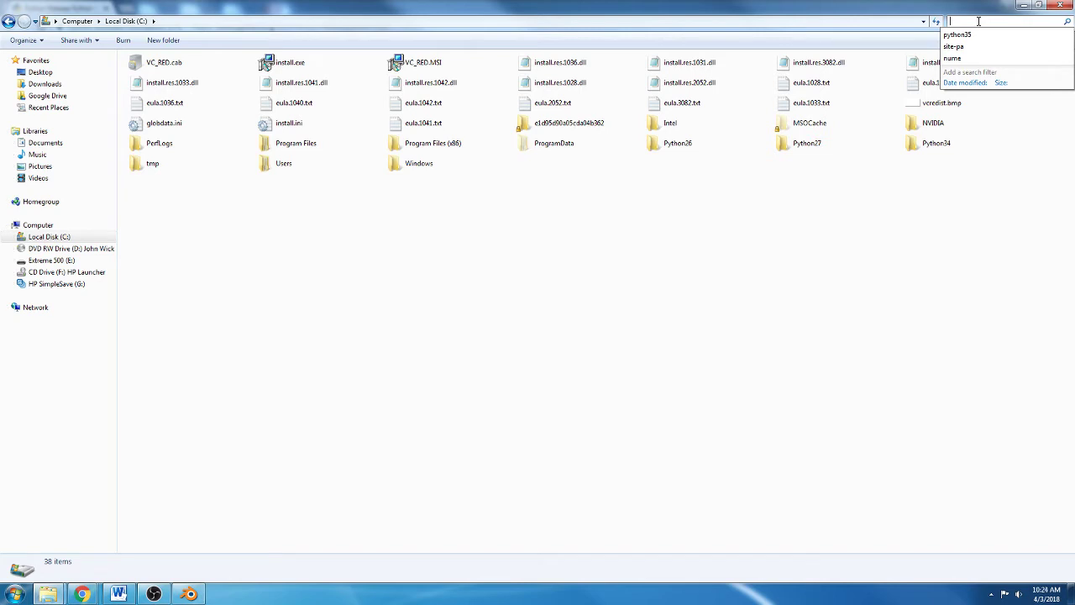
type("python")
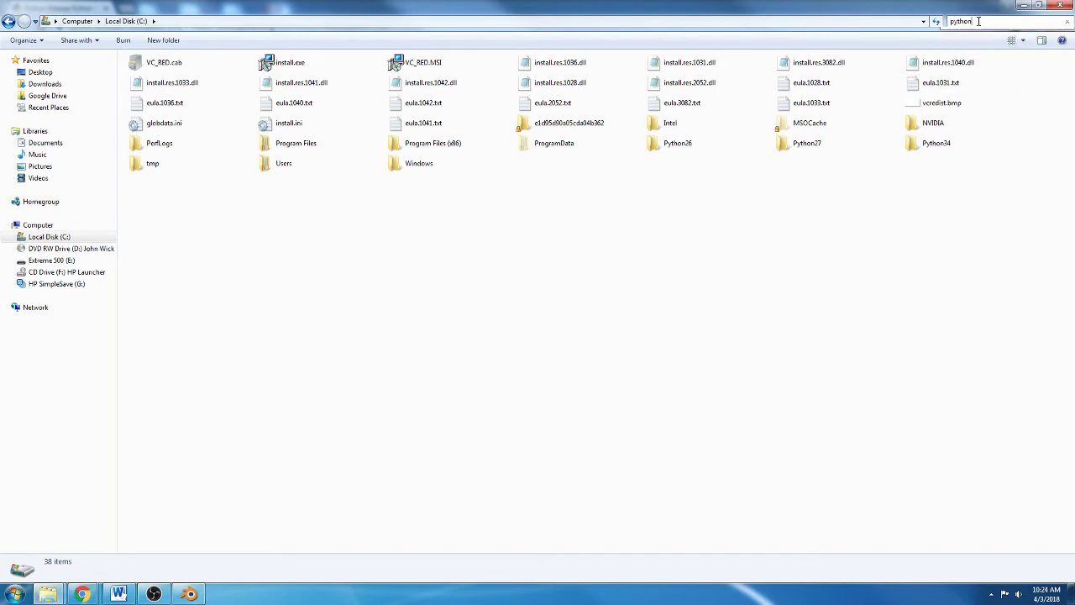
type("35")
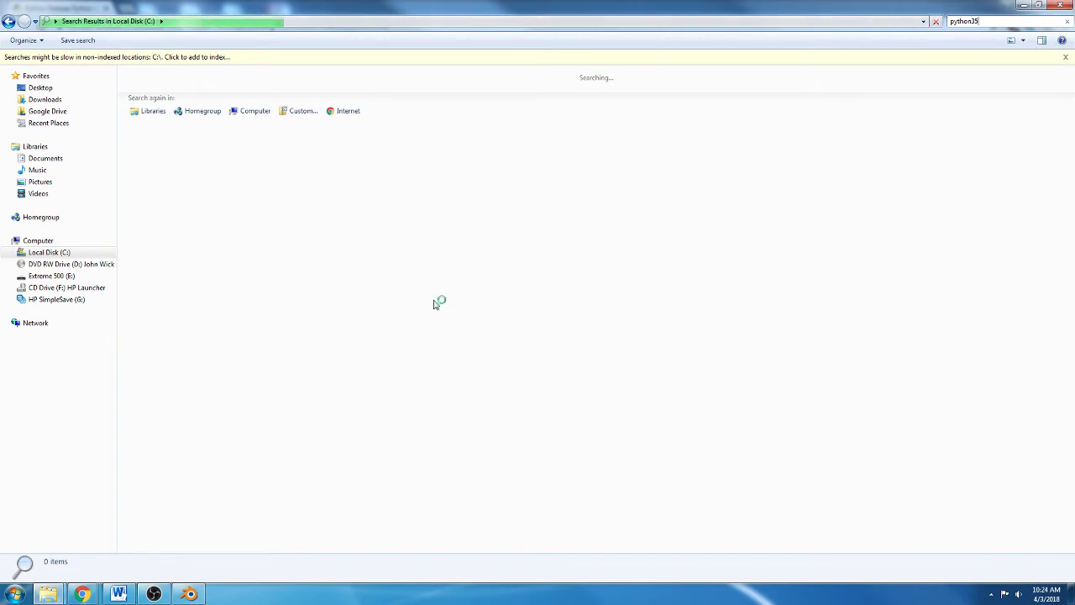
Step: In the portable Blender's window, open 2.79\python\lib\site-packages showing numpy and requests
mouse_move(49, 596)
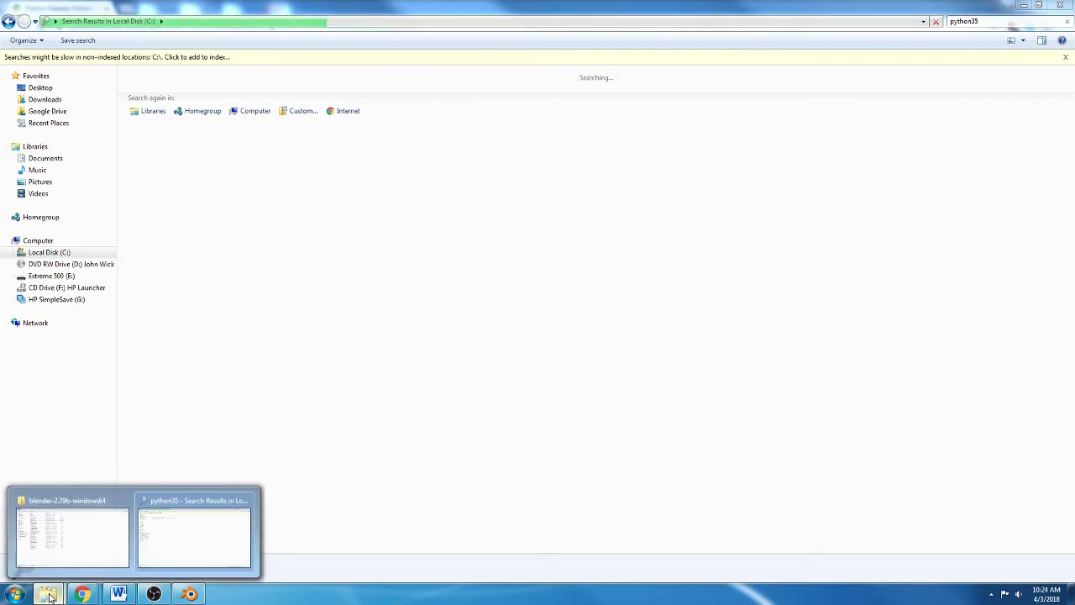
left_click(69, 532)
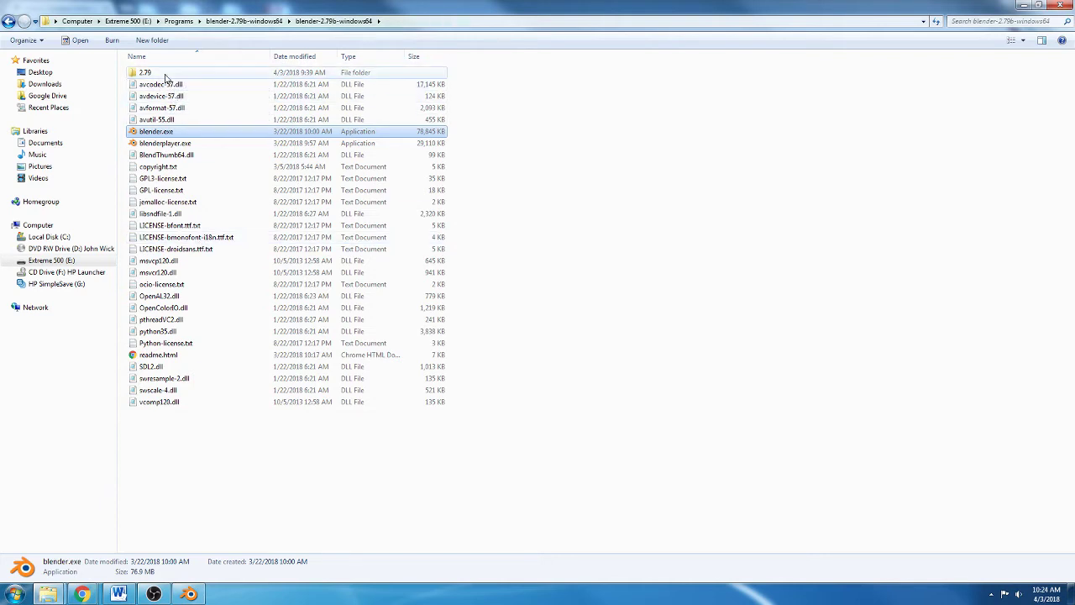
left_click(156, 73)
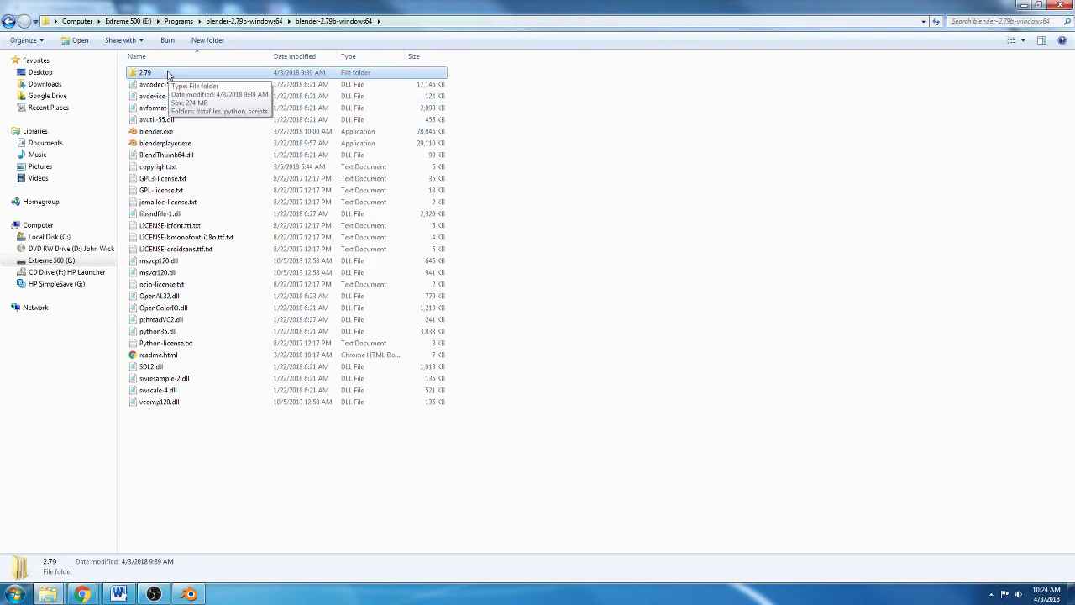
double_click(168, 75)
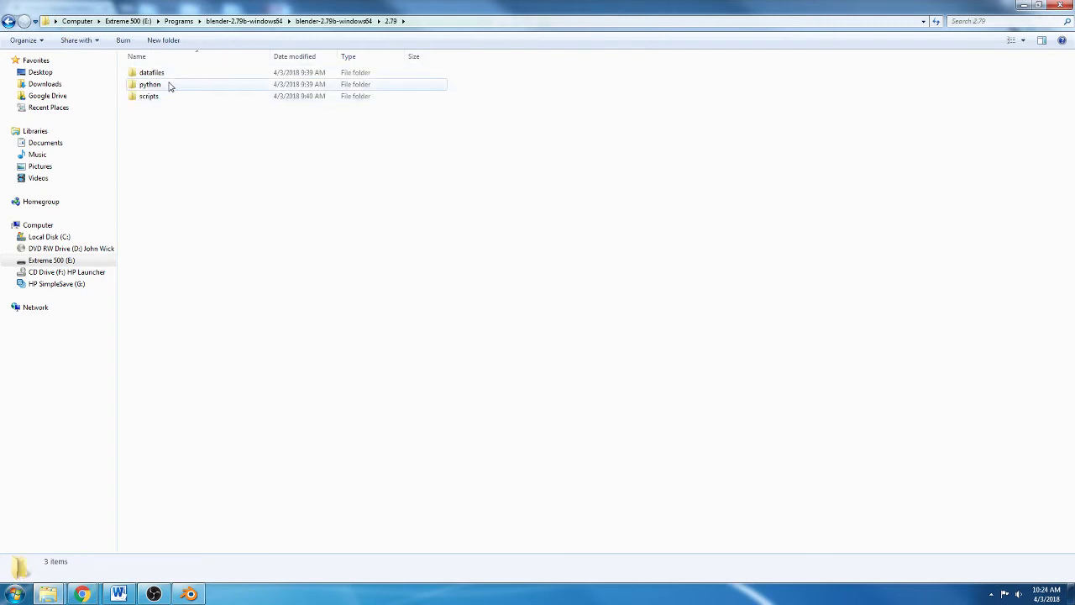
double_click(169, 85)
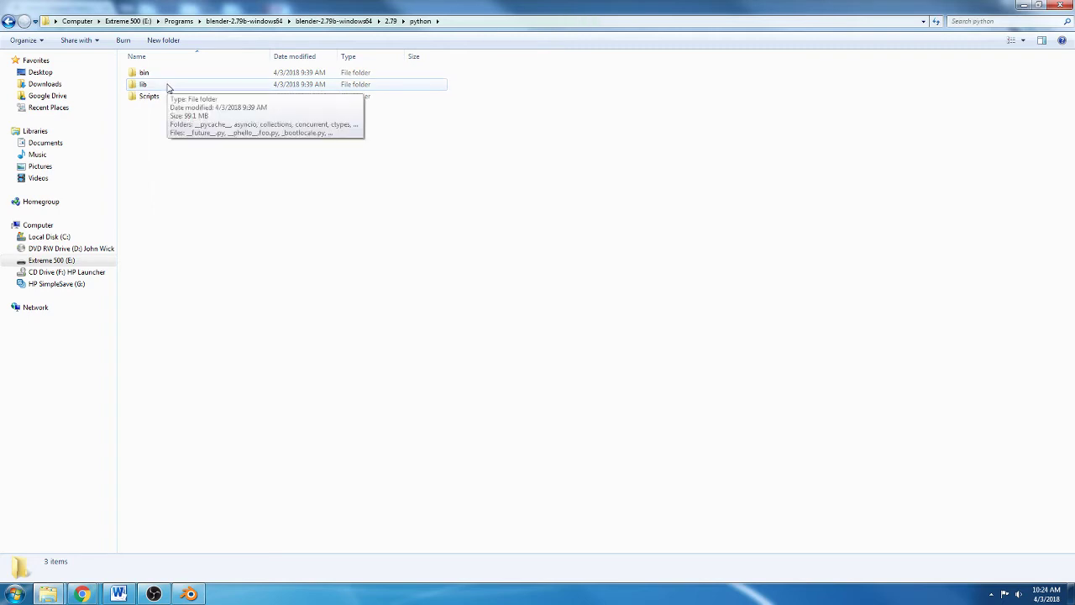
double_click(168, 85)
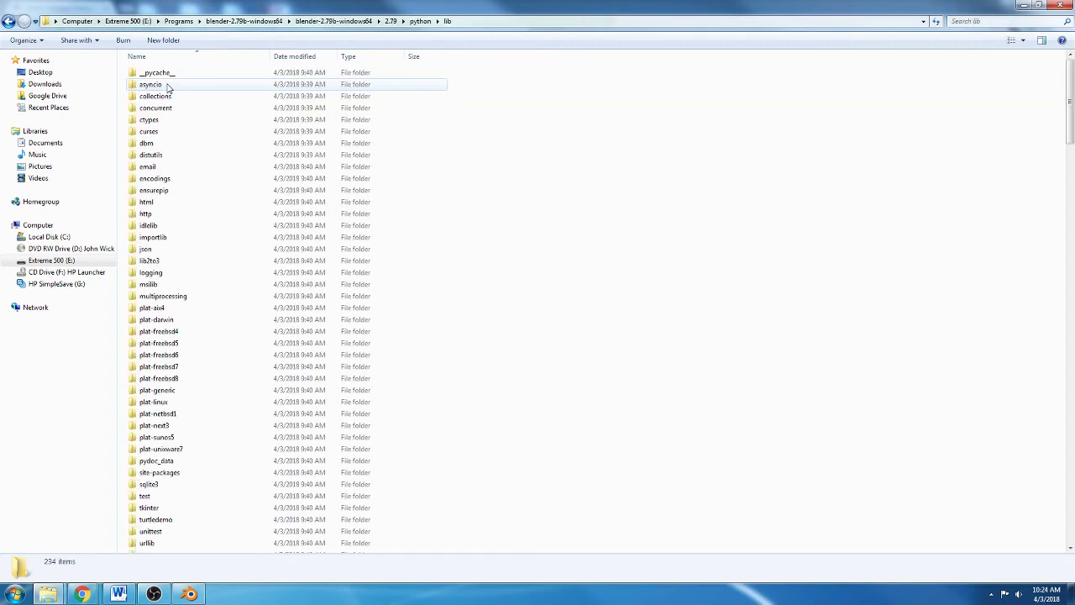
right_click(256, 371)
key("Escape")
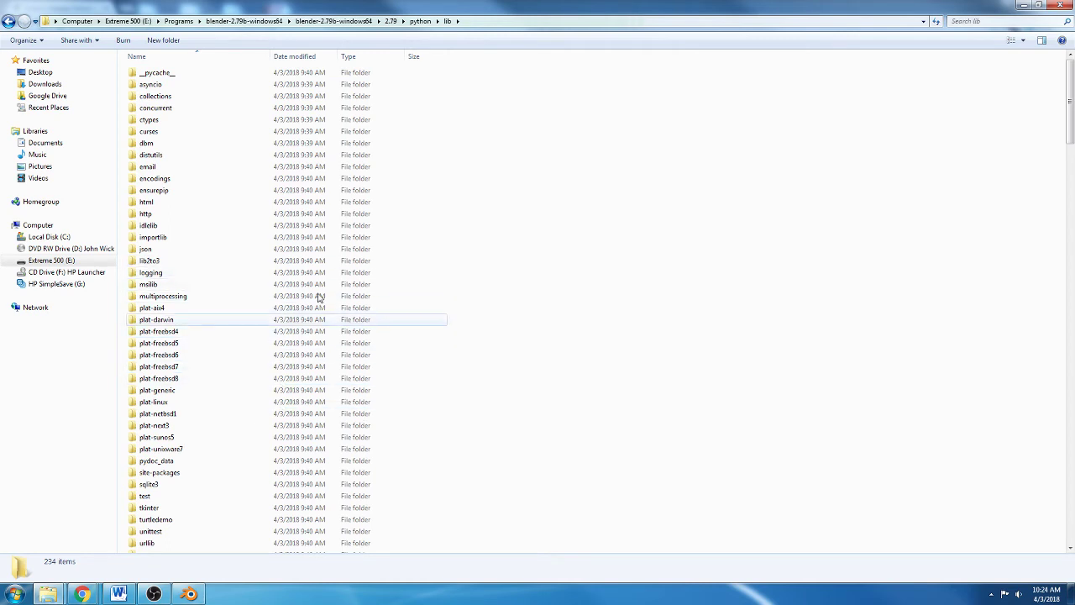
scroll(251, 356, "down", 8)
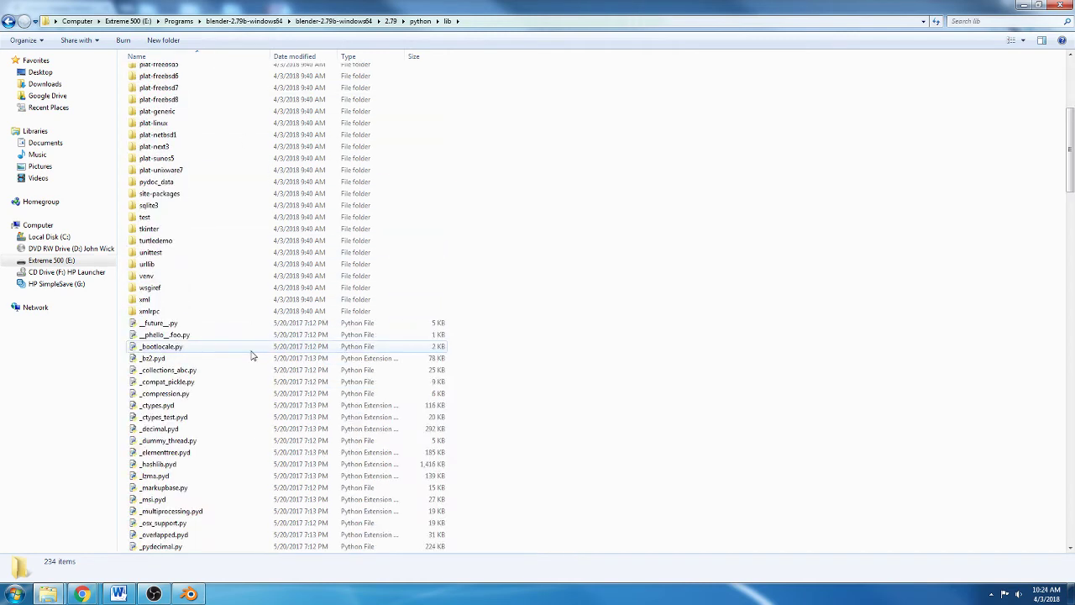
double_click(171, 195)
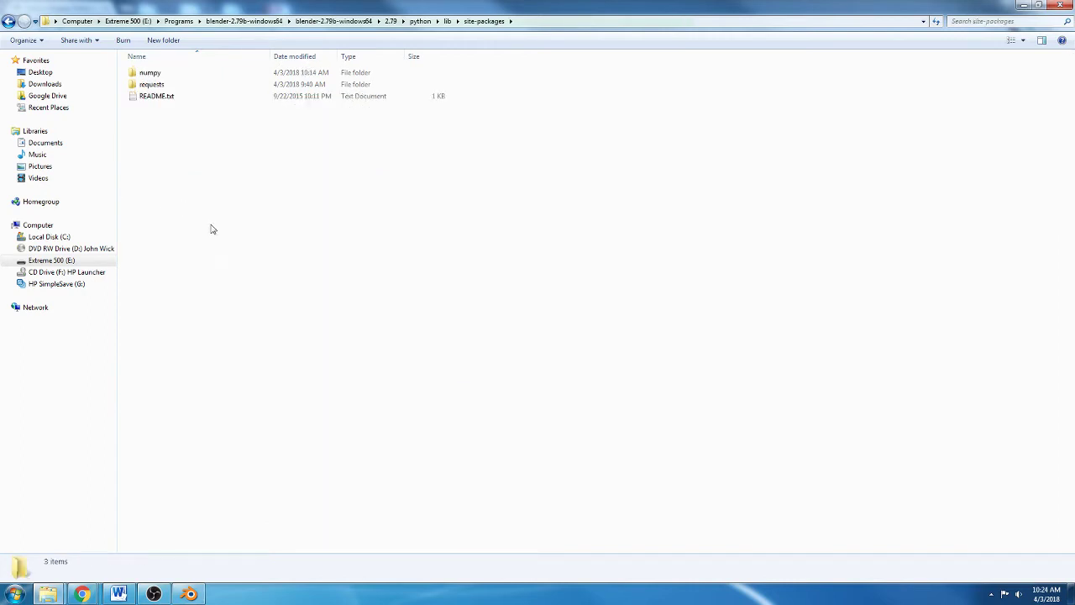
Step: Append 'OLD' to the site-packages numpy folder's name, making it numpyOLD
left_click(179, 75)
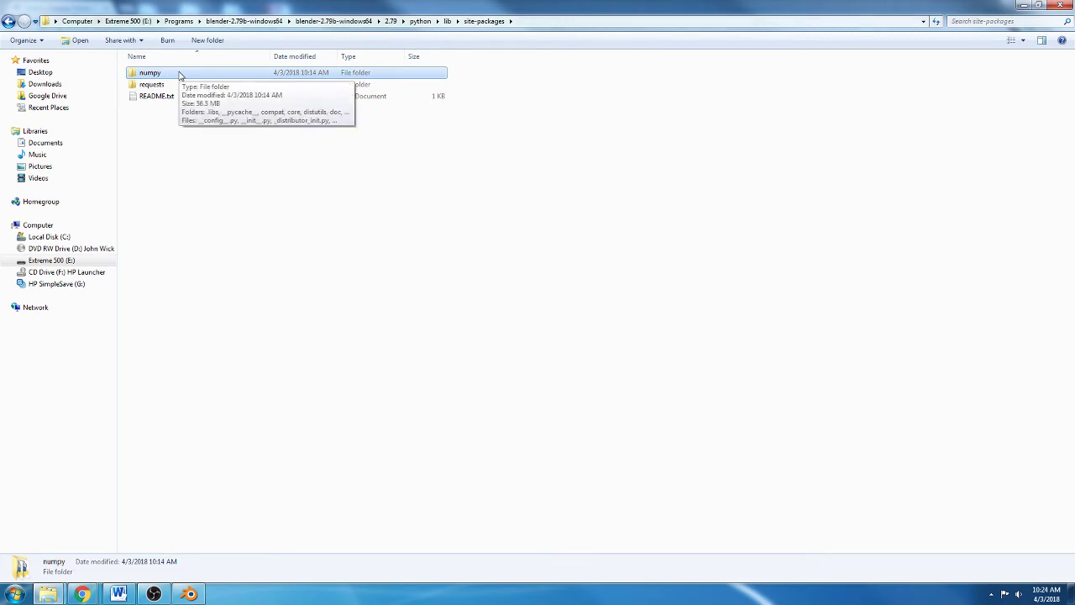
left_click(173, 84)
left_click(179, 77)
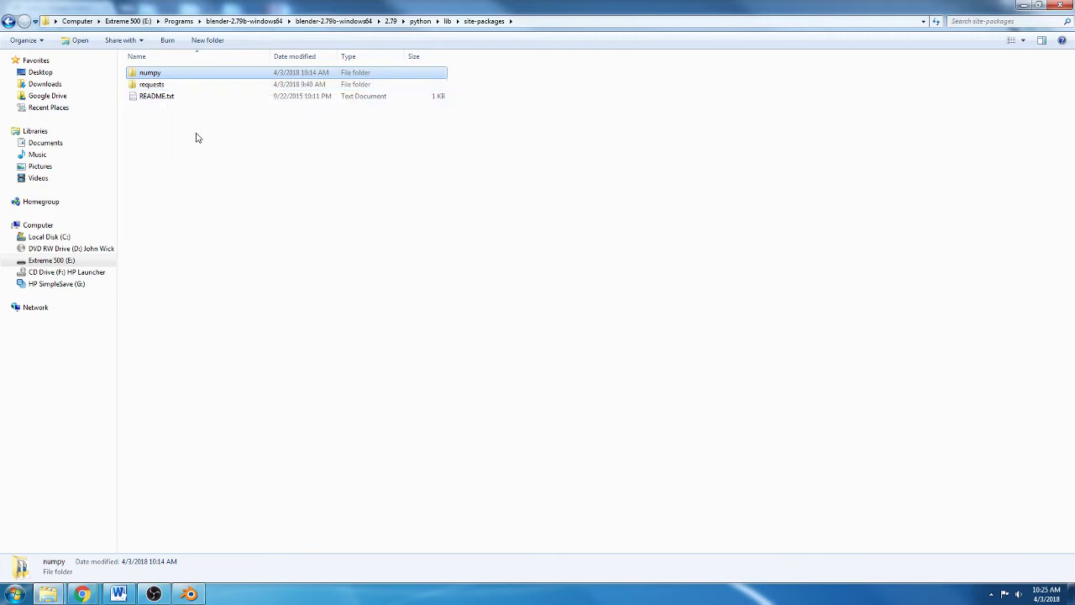
left_click(174, 84)
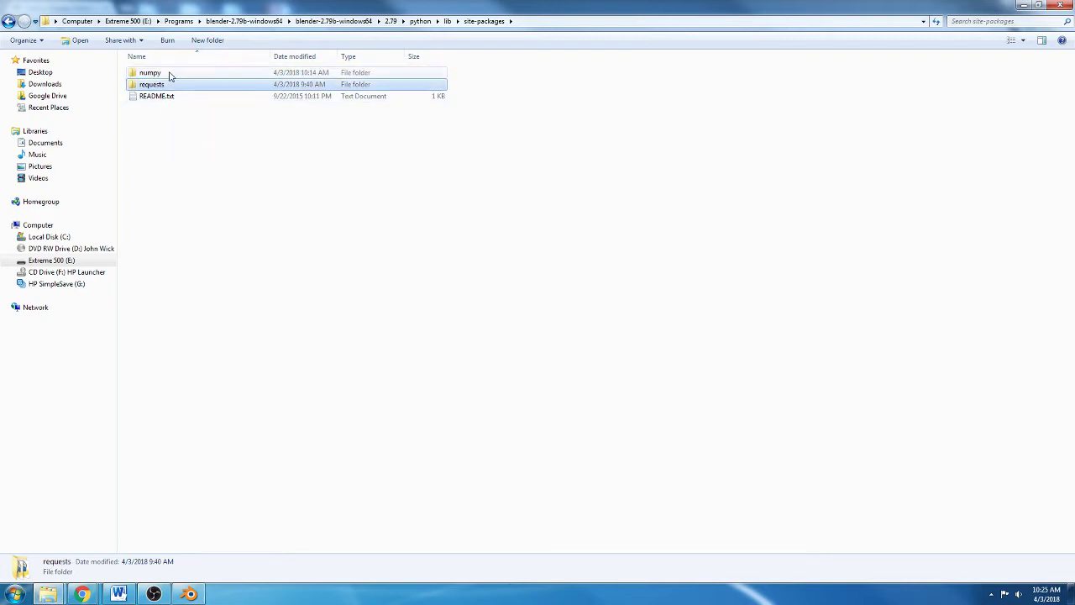
left_click(166, 75)
left_click(158, 75)
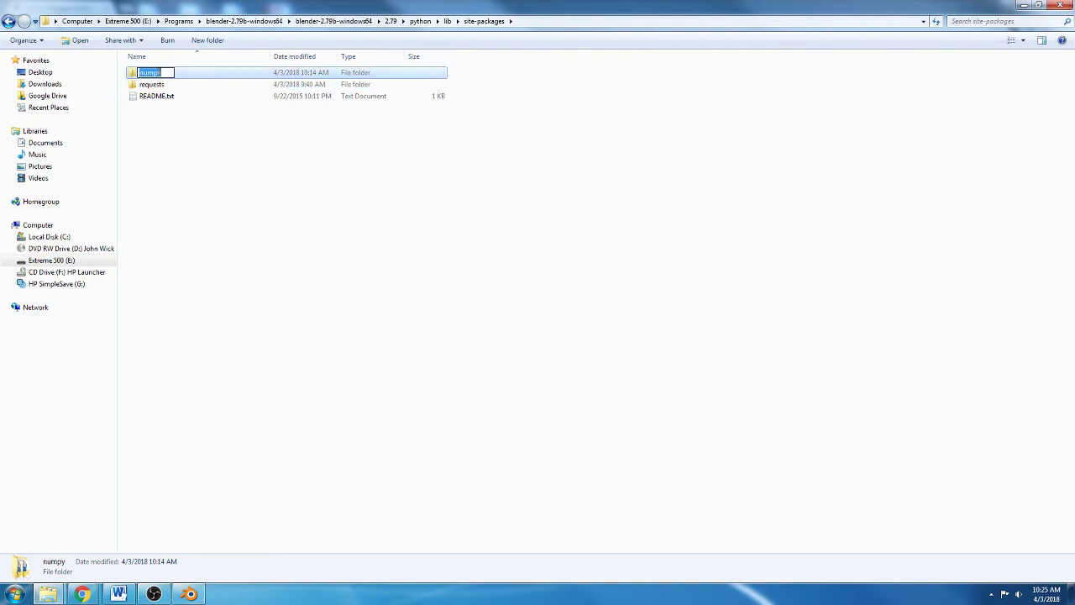
left_click(169, 74)
type("OLD")
key("Return")
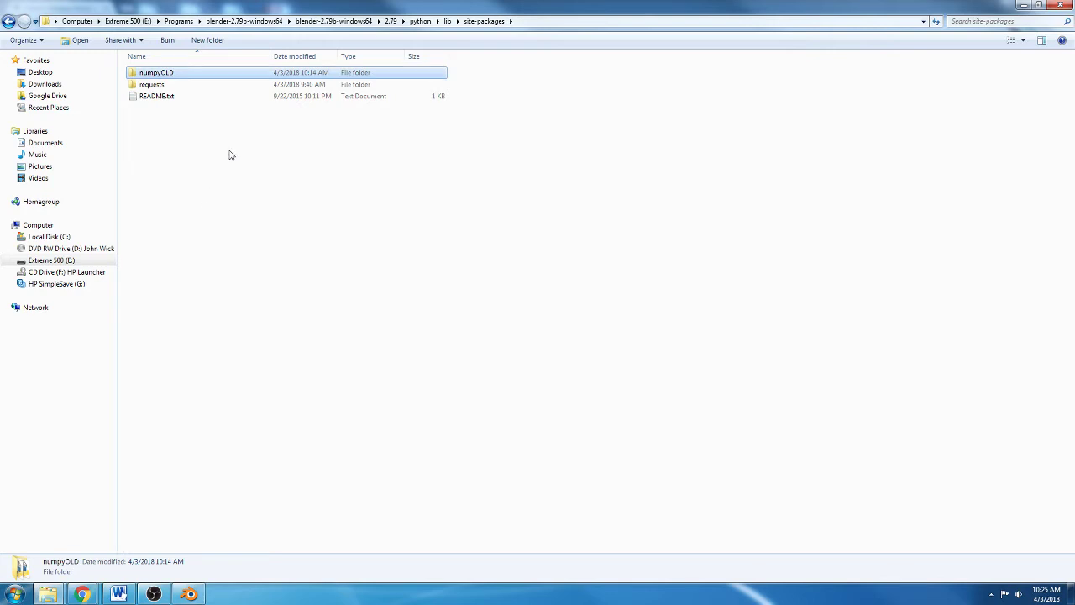
Step: From the python35 search results, go to the folder containing Python35
mouse_move(48, 594)
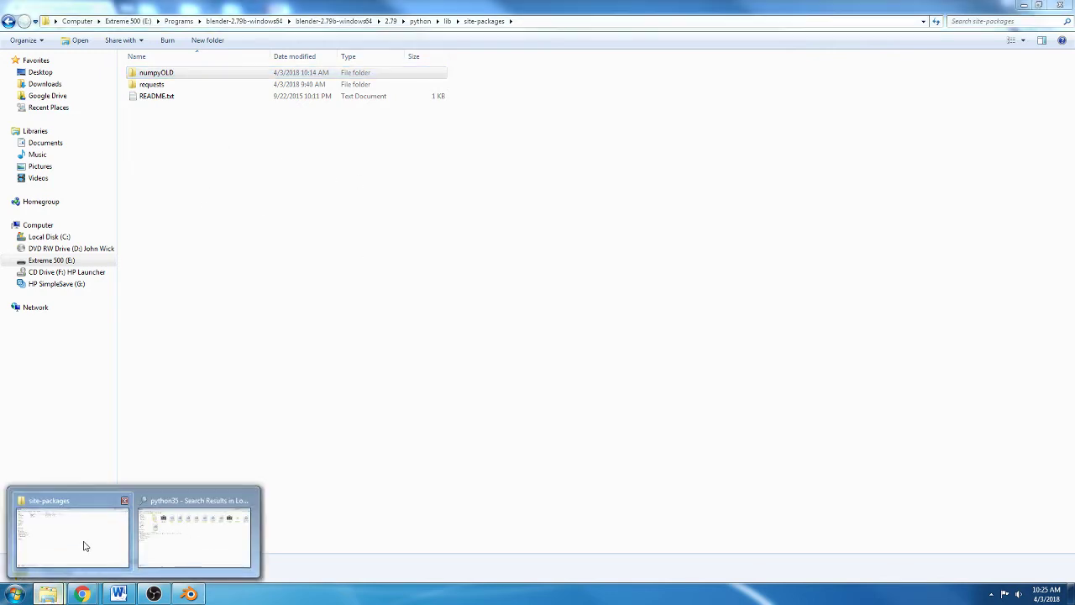
left_click(155, 552)
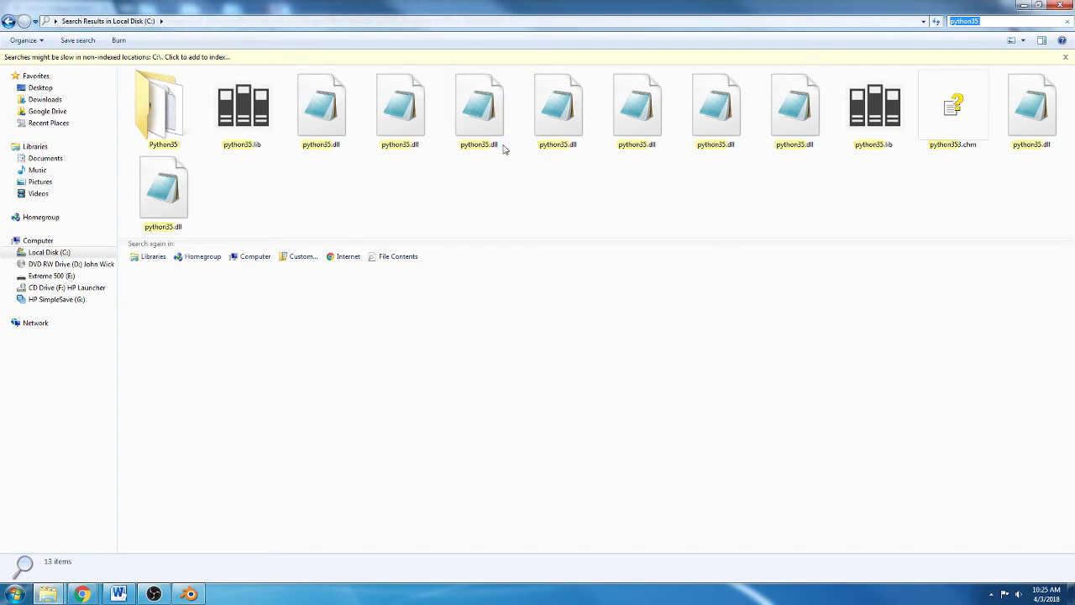
left_click(167, 123)
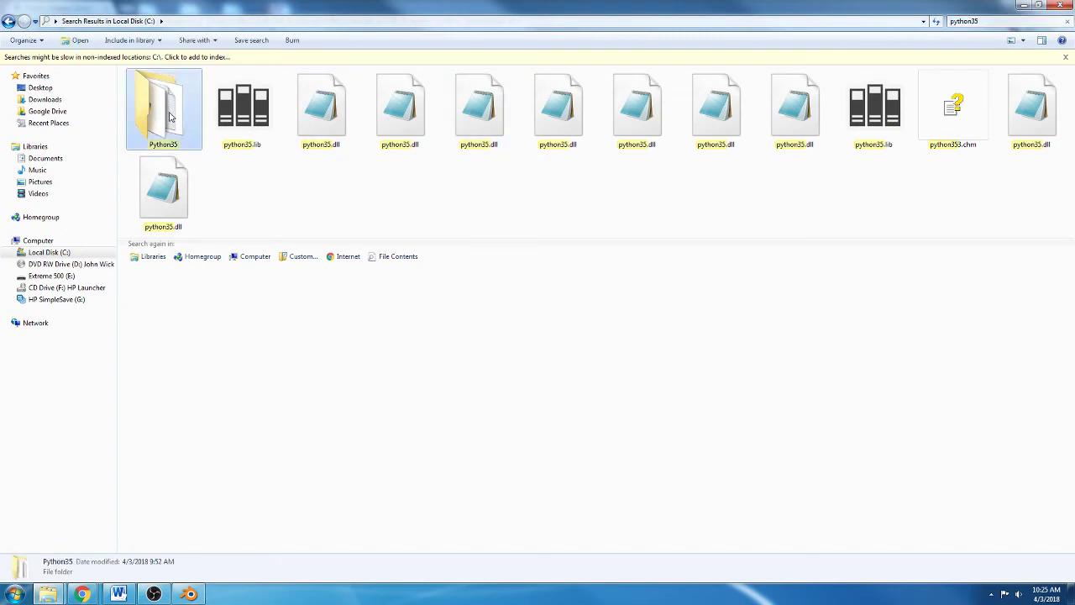
right_click(168, 116)
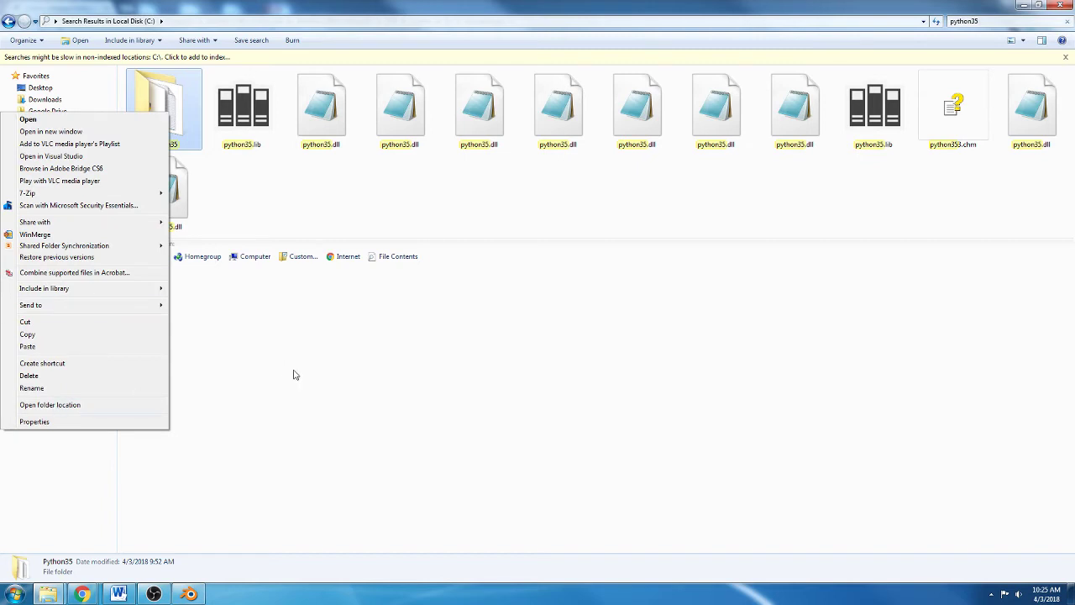
left_click(38, 404)
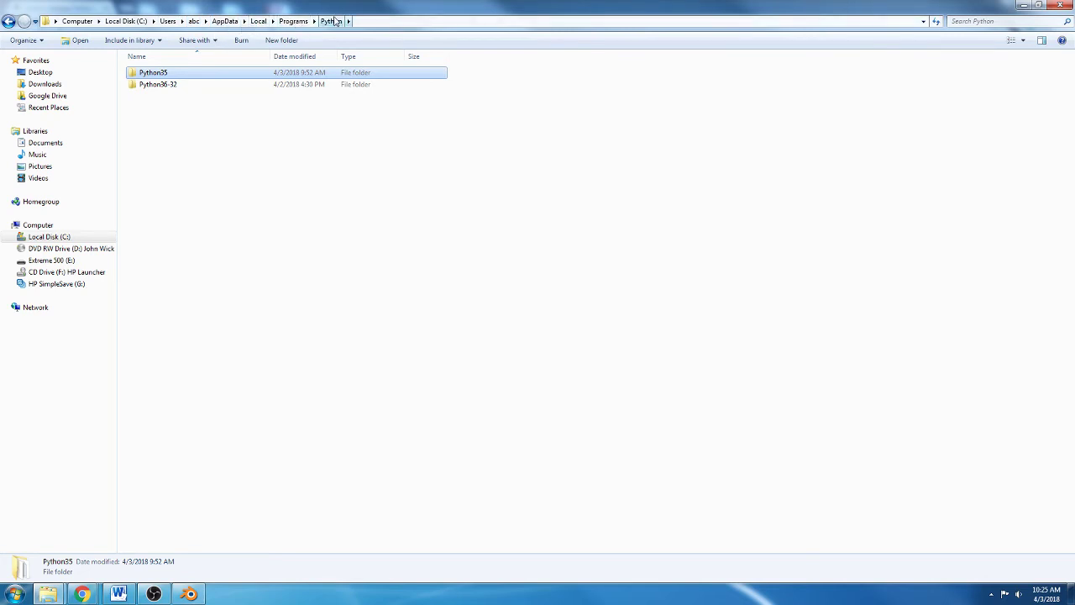
Step: Open Python35\Lib\site-packages and copy all eight items, including pip and setuptools
double_click(154, 77)
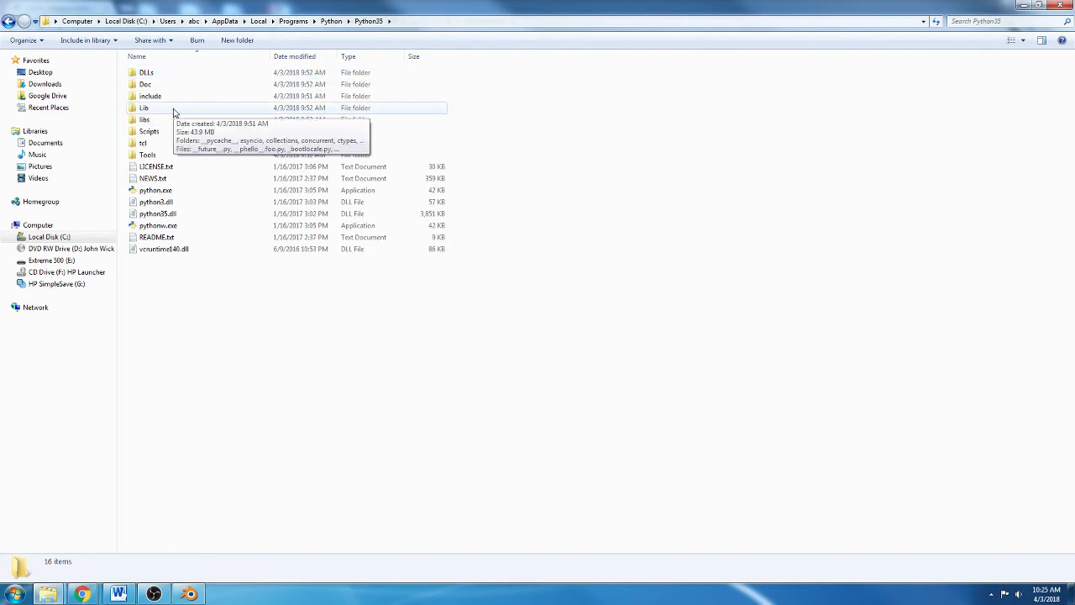
double_click(174, 111)
scroll(254, 295, "down", 5)
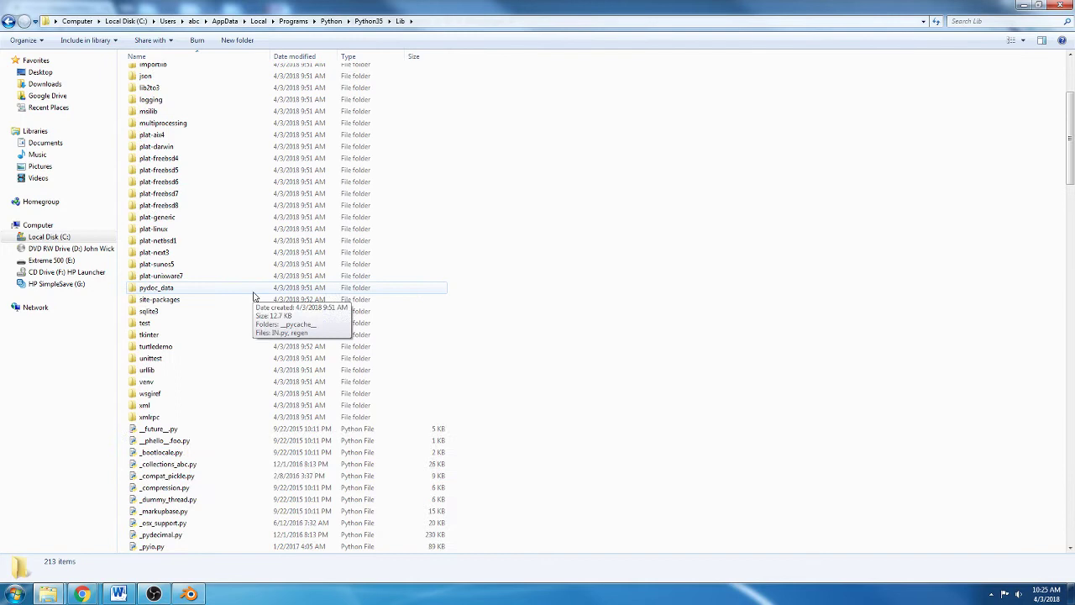
double_click(221, 302)
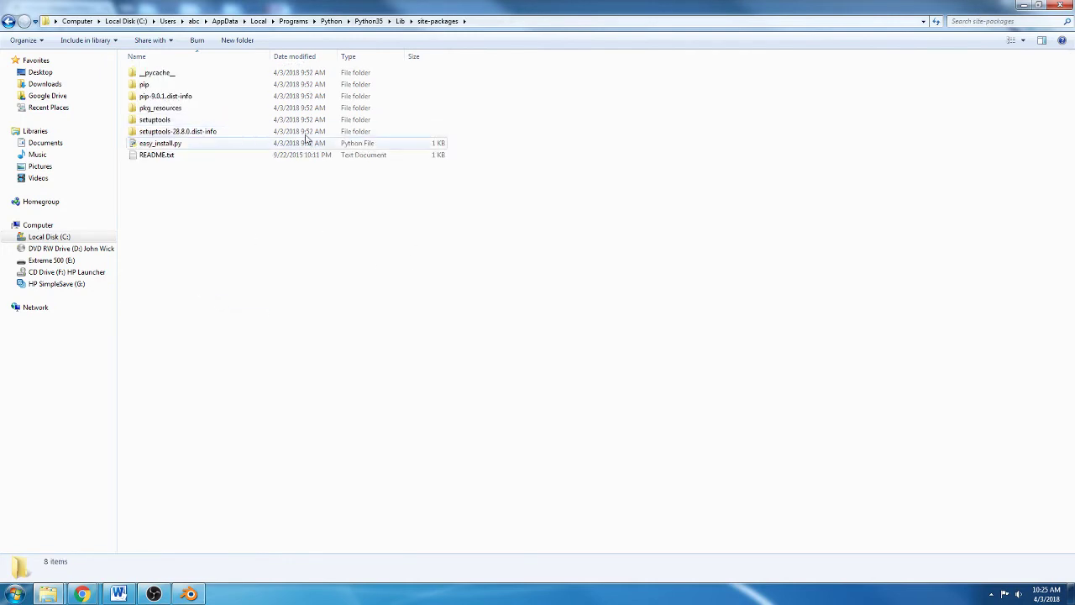
left_click(188, 73)
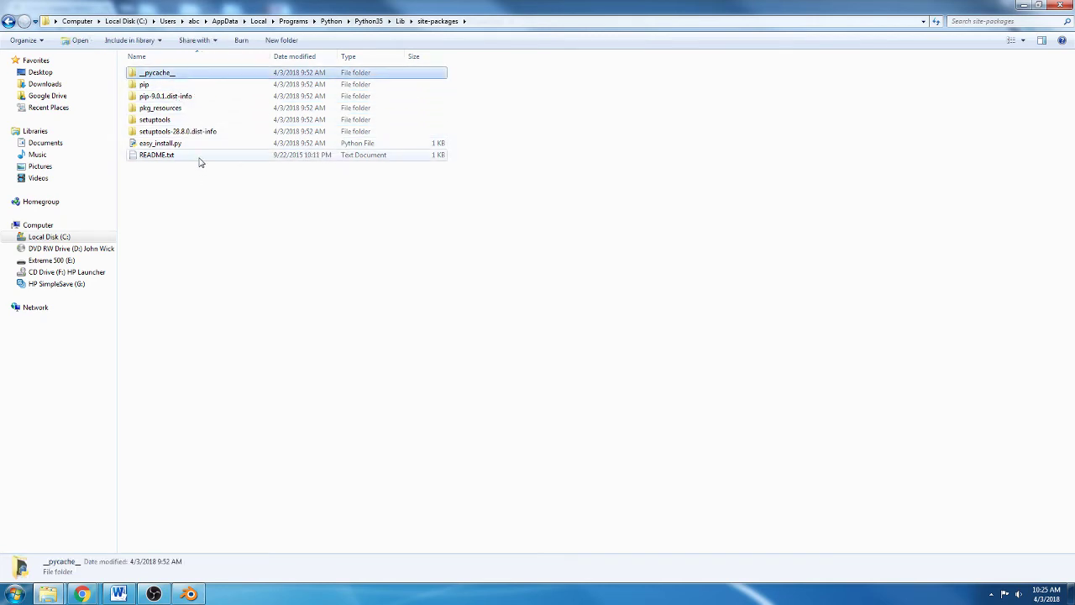
key("ctrl+a")
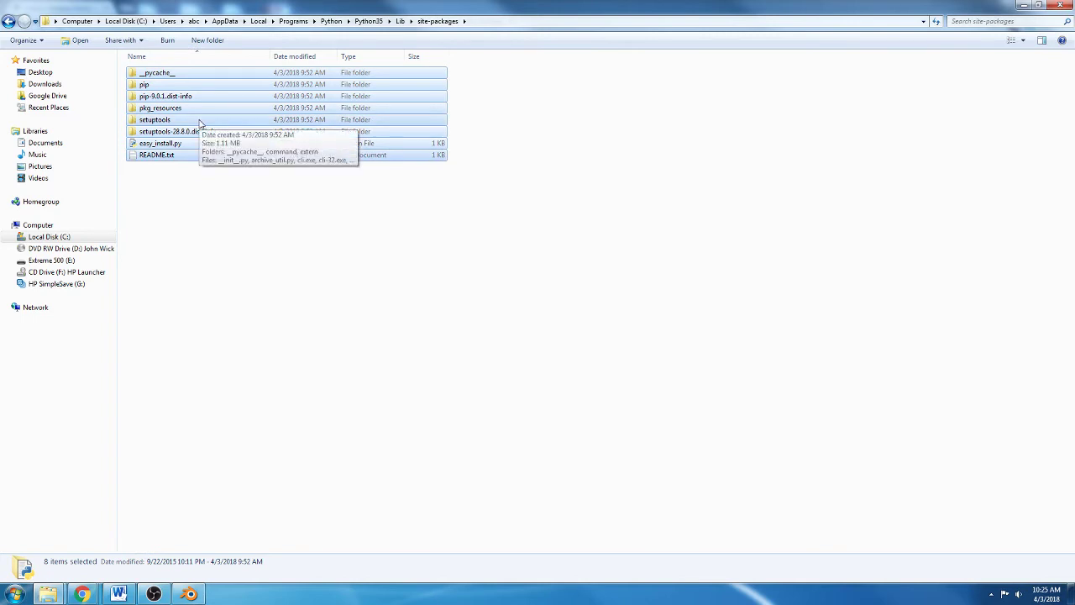
right_click(200, 123)
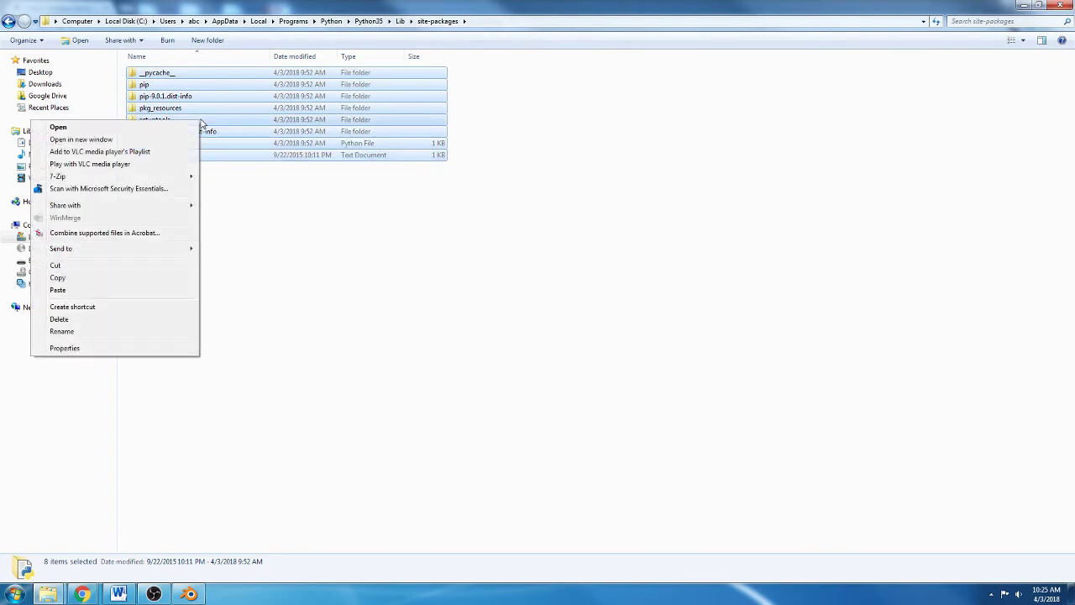
left_click(76, 280)
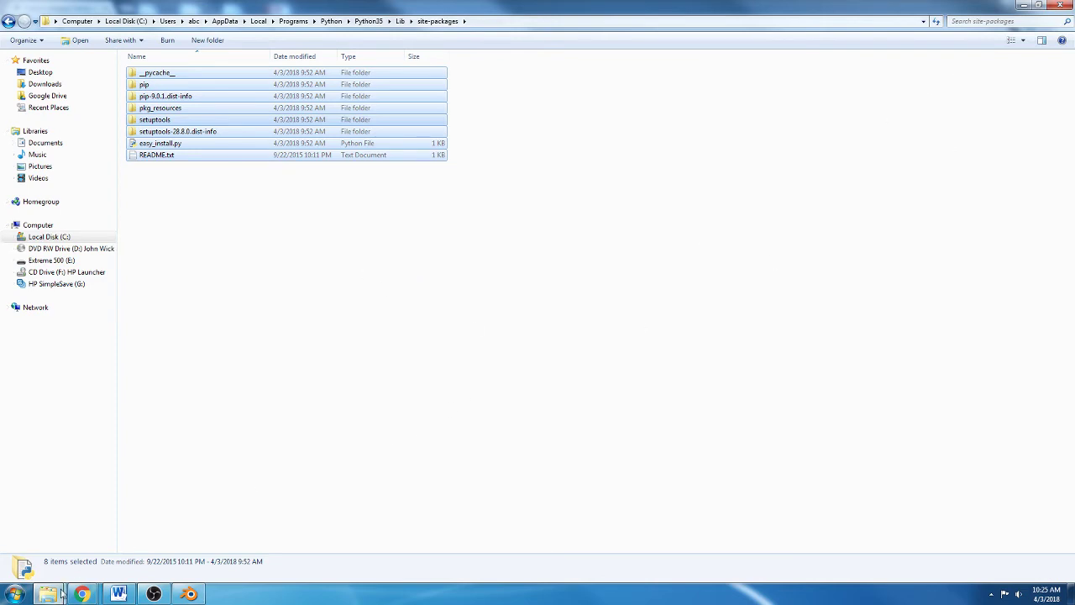
Step: Paste the copied Python35 packages into Blender's site-packages folder
mouse_move(50, 593)
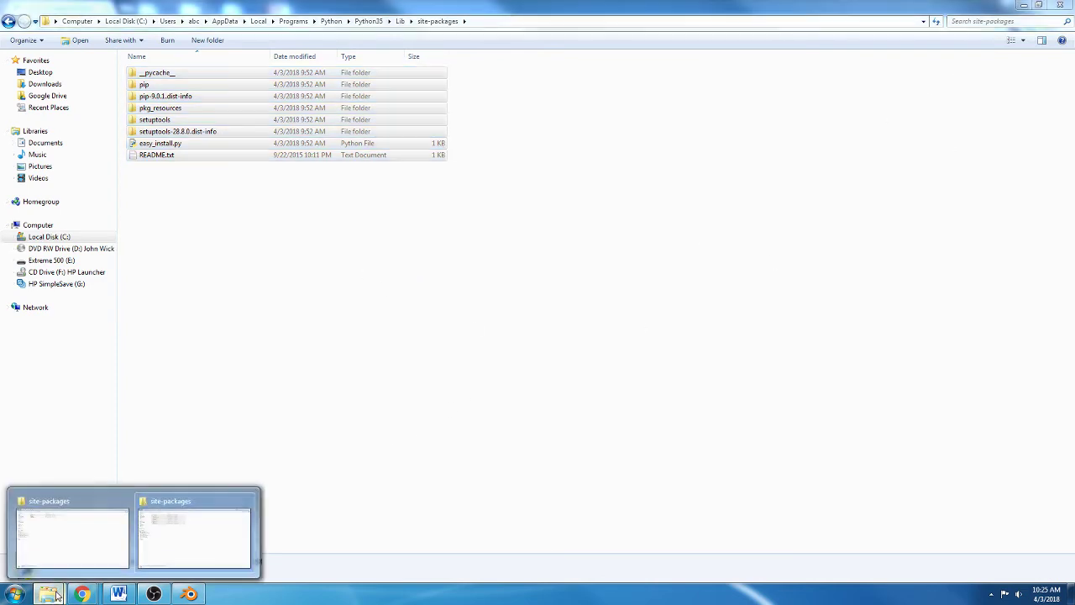
left_click(67, 542)
left_click(199, 218)
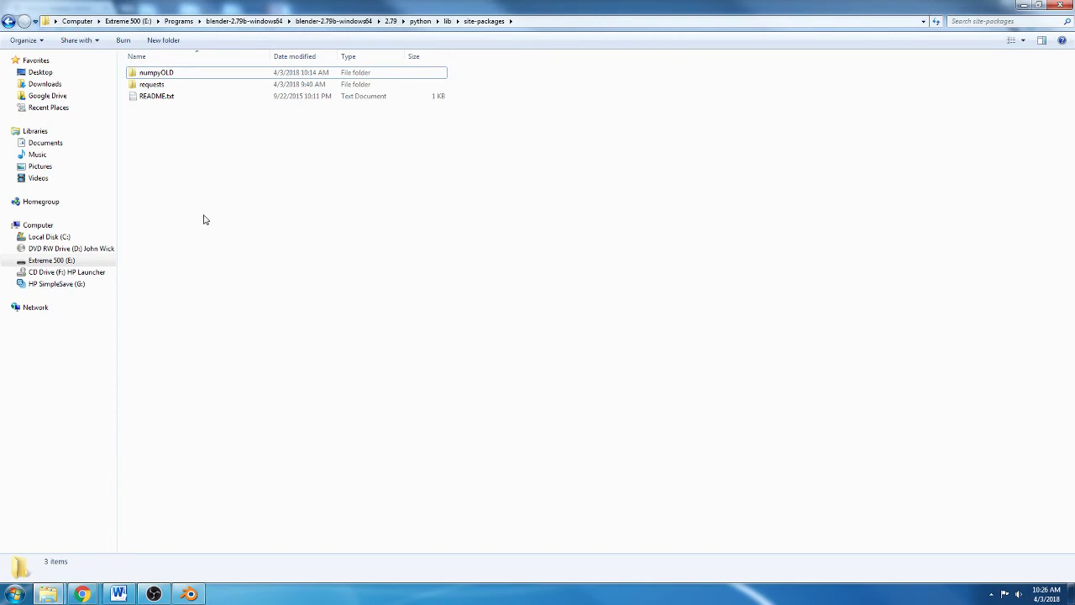
right_click(251, 250)
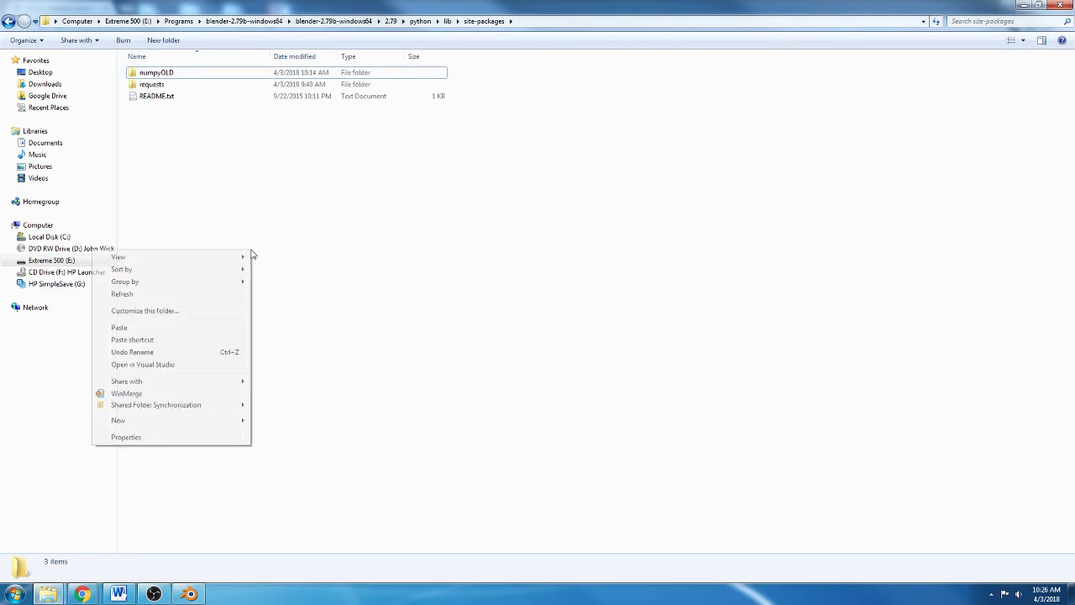
left_click(156, 329)
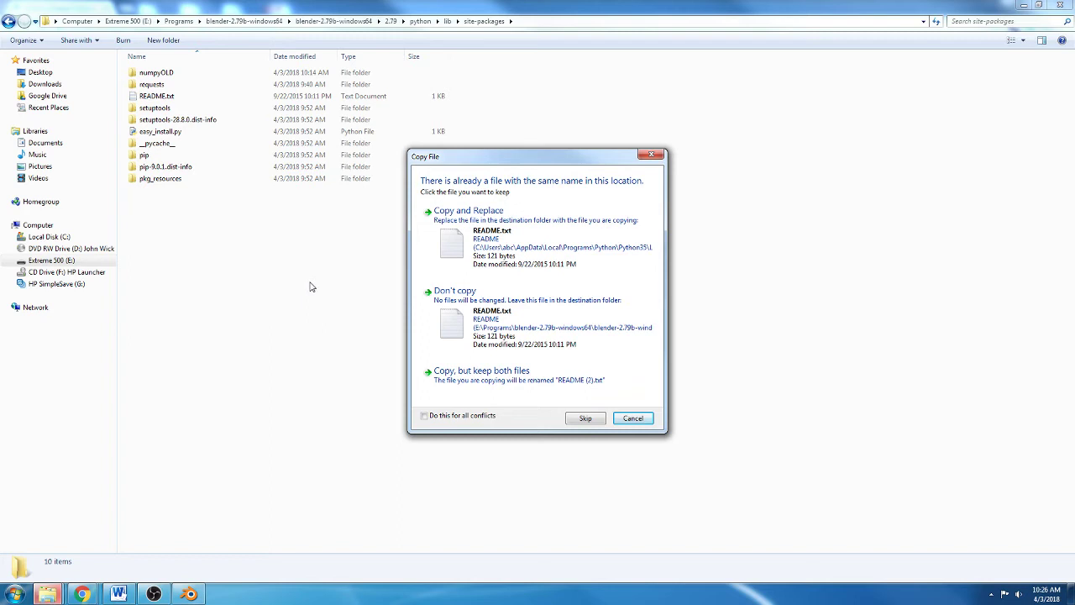
Step: Keep the existing README.txt instead of replacing it, then bring Blender back to front
left_click(586, 417)
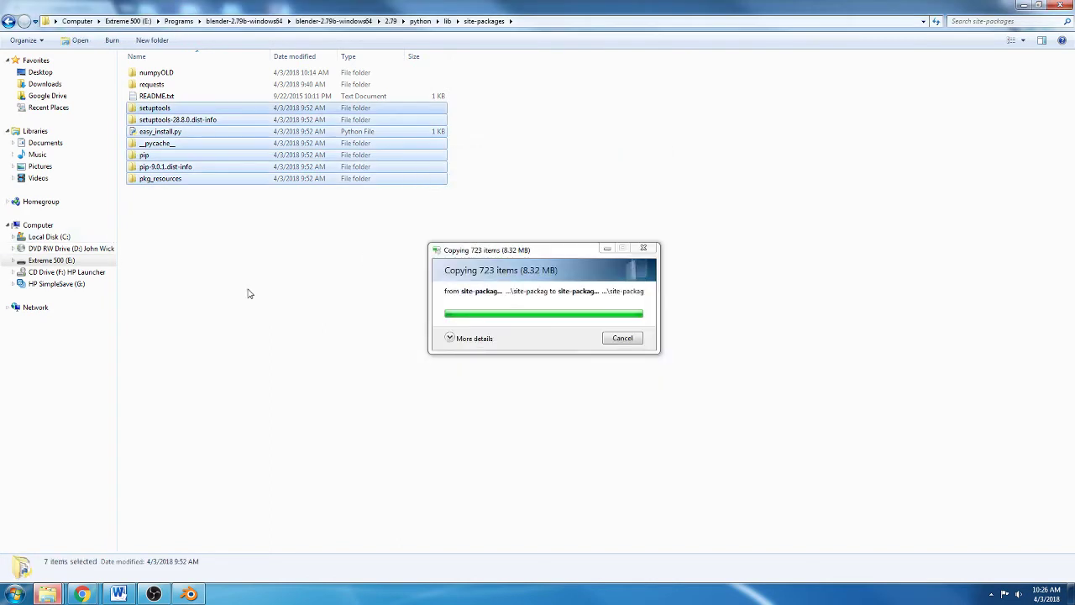
left_click(311, 296)
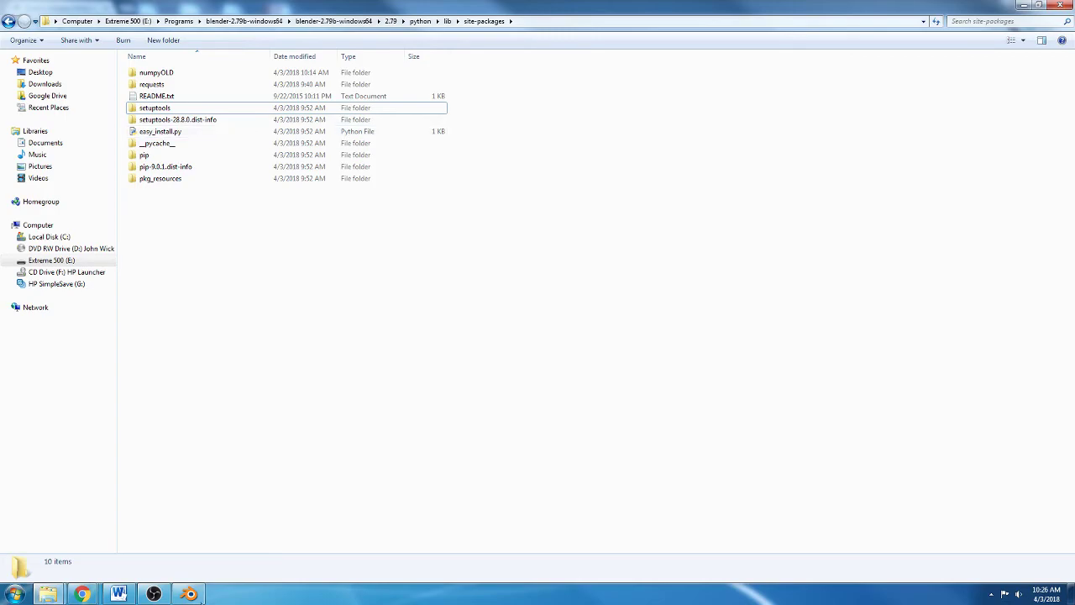
left_click(190, 595)
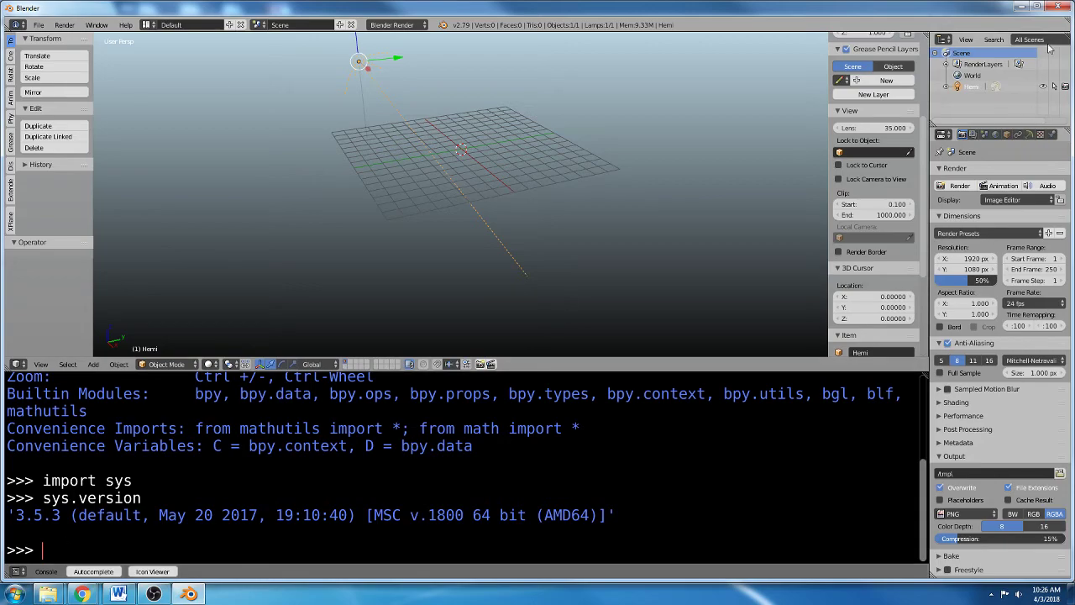
Step: Close Blender and relaunch blender.exe from the blender-2.79b-windows64 folder, dismissing the splash screen
left_click(1062, 6)
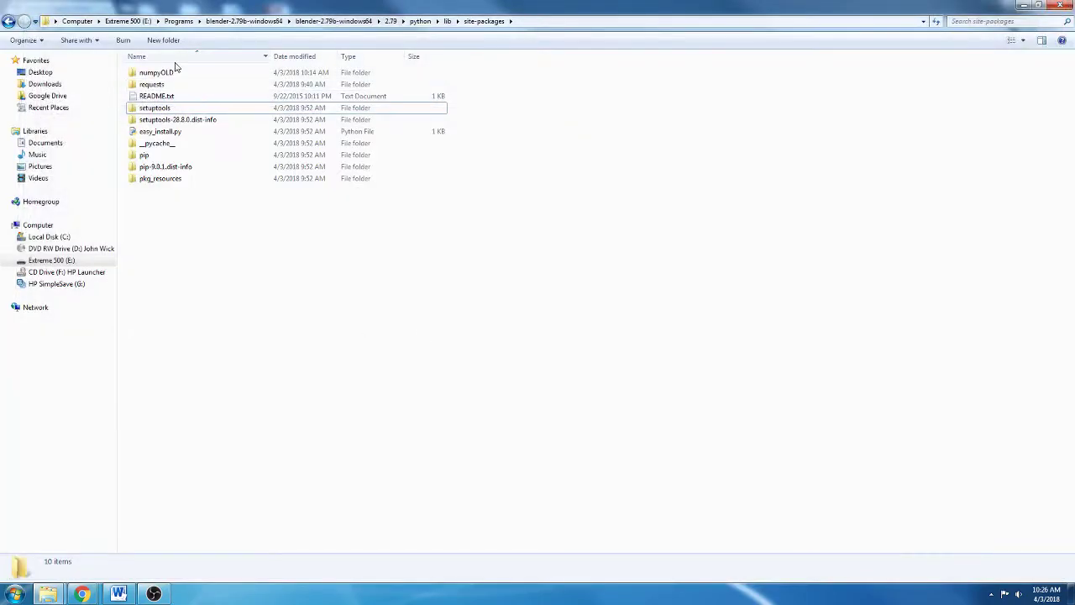
mouse_move(50, 595)
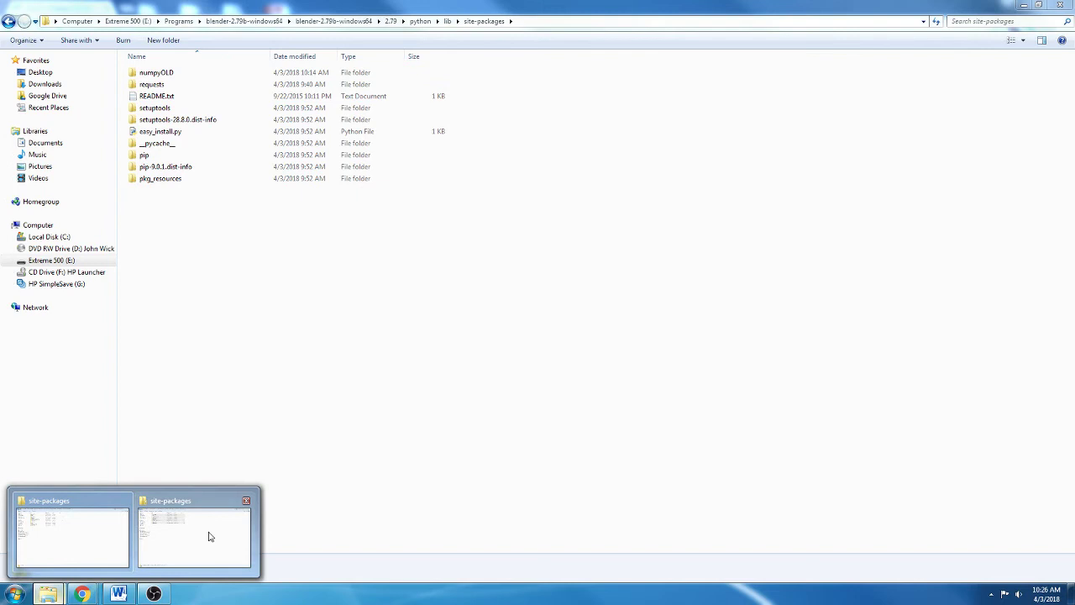
mouse_move(210, 536)
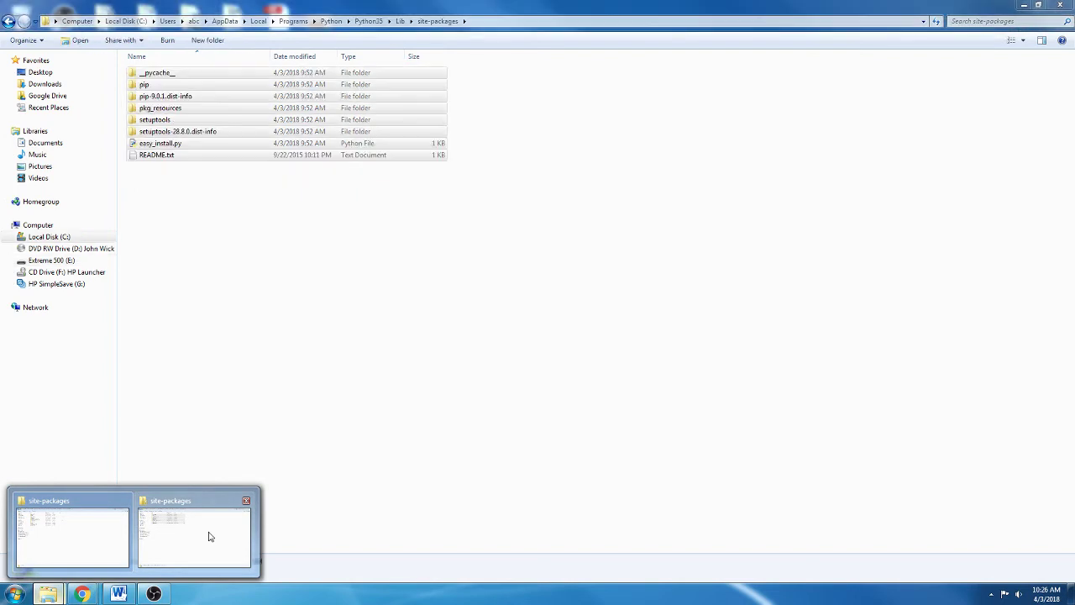
left_click(77, 539)
left_click(245, 21)
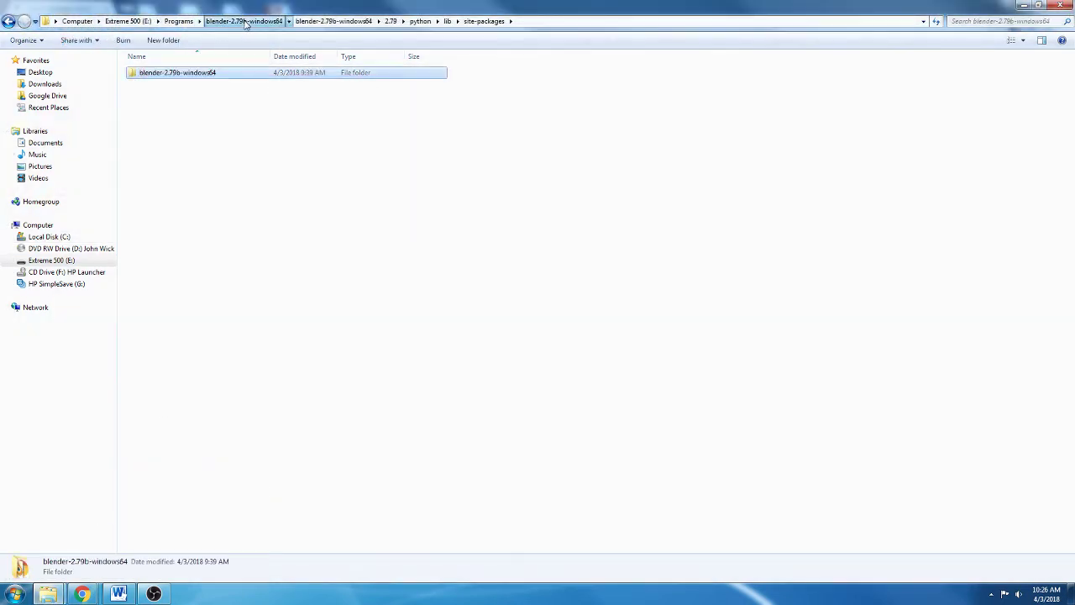
double_click(194, 72)
double_click(180, 132)
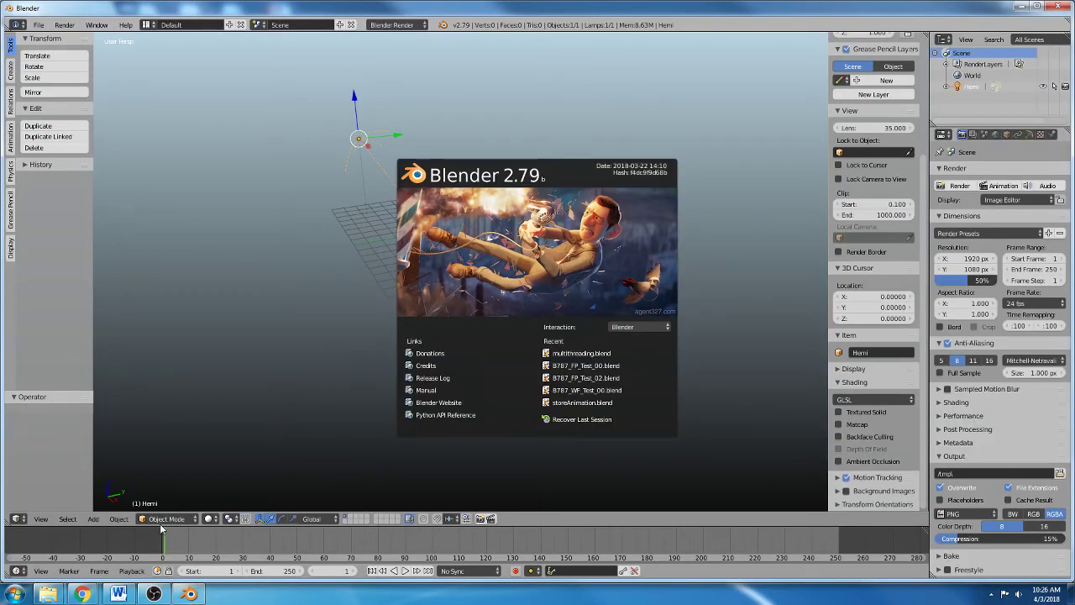
left_click(164, 534)
Step: Enlarge the timeline area, switch it to a Python Console, and run import pip
left_click_drag(176, 526, 172, 341)
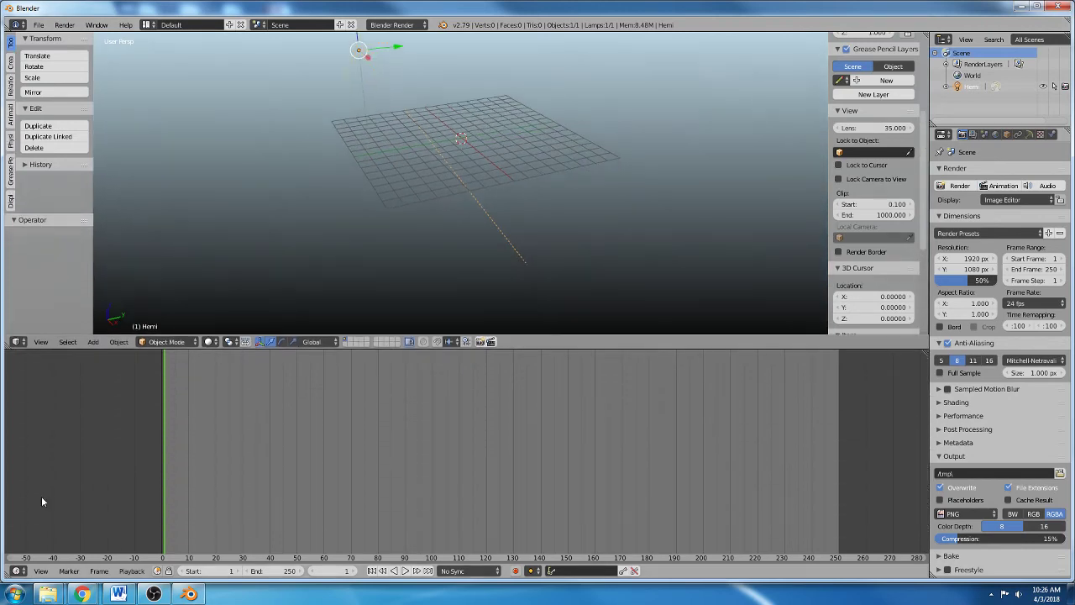
left_click(16, 570)
left_click(48, 330)
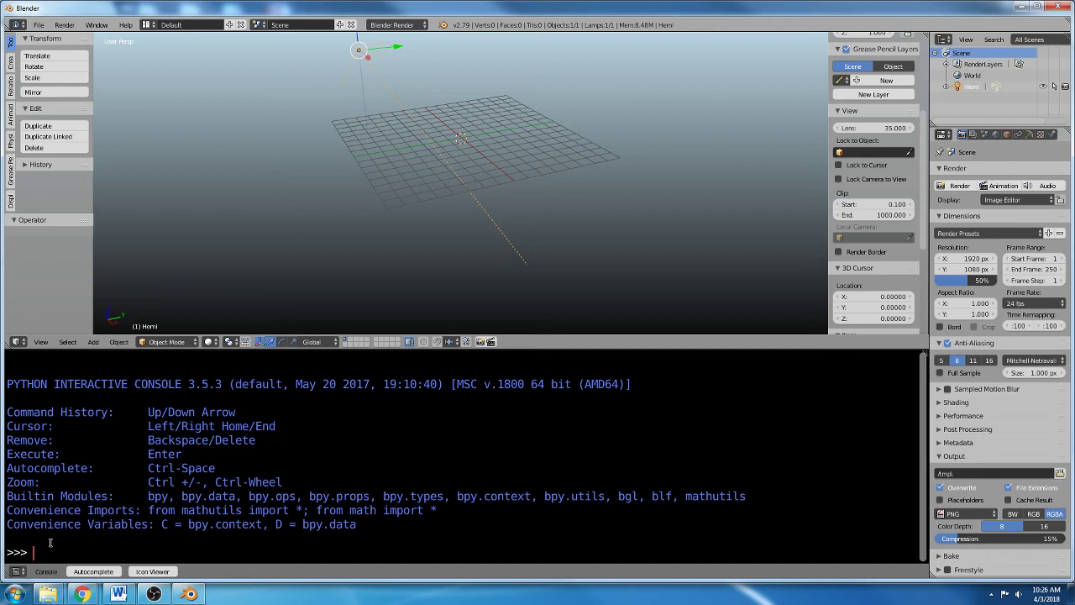
type("import pip")
key("Return")
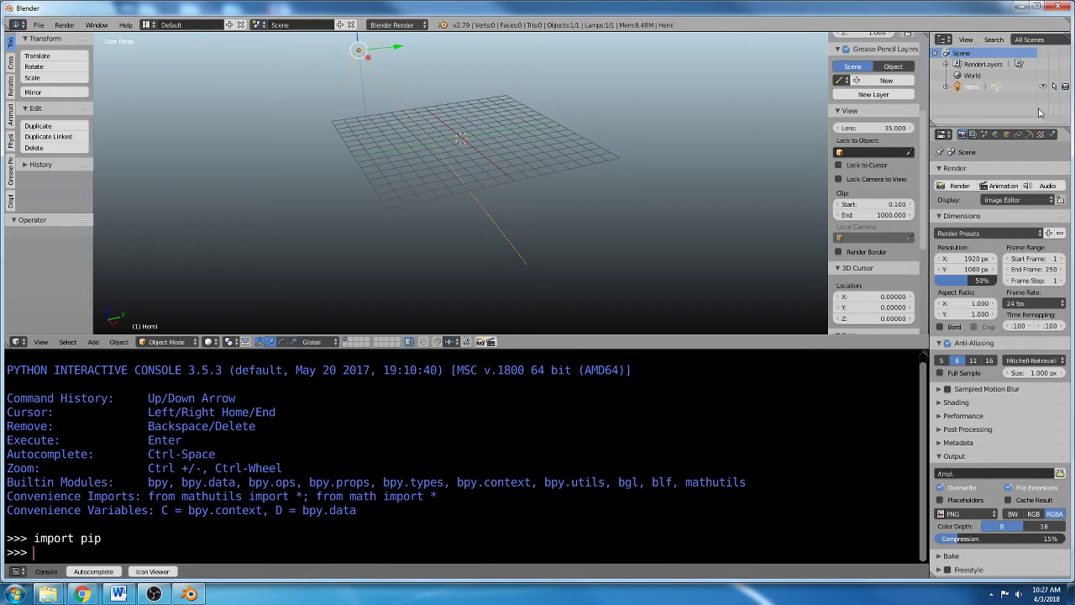
Step: Narrow the Blender window and run Toggle System Console from the command search
left_click_drag(1073, 146, 650, 146)
left_click(256, 226)
key("space")
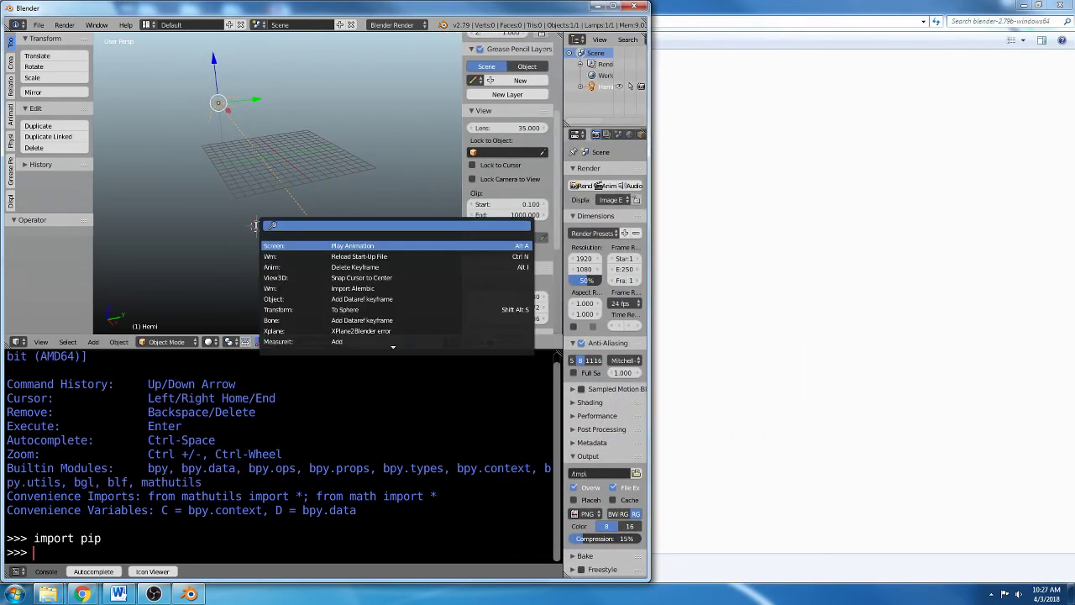
type("toggl")
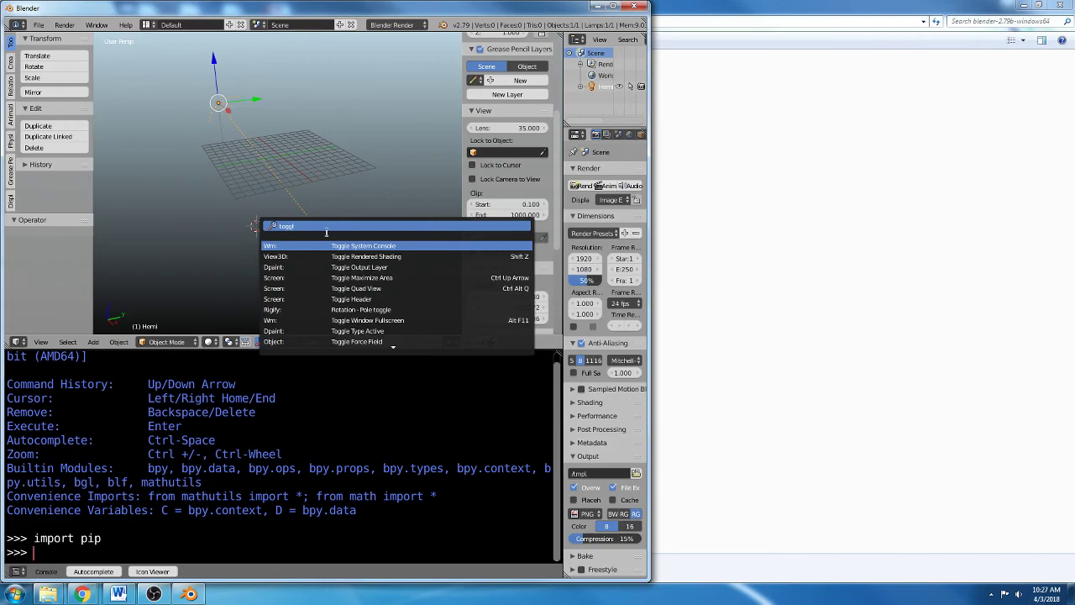
key("Return")
Step: Move the system console beside Blender and make it taller
left_click_drag(358, 134, 897, 27)
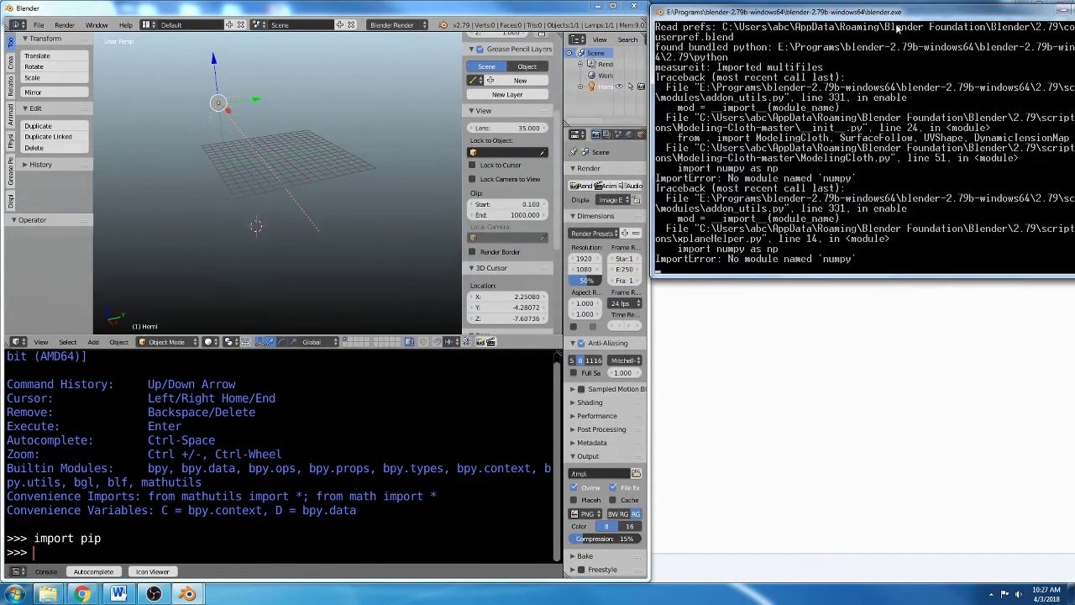
left_click_drag(853, 274, 855, 450)
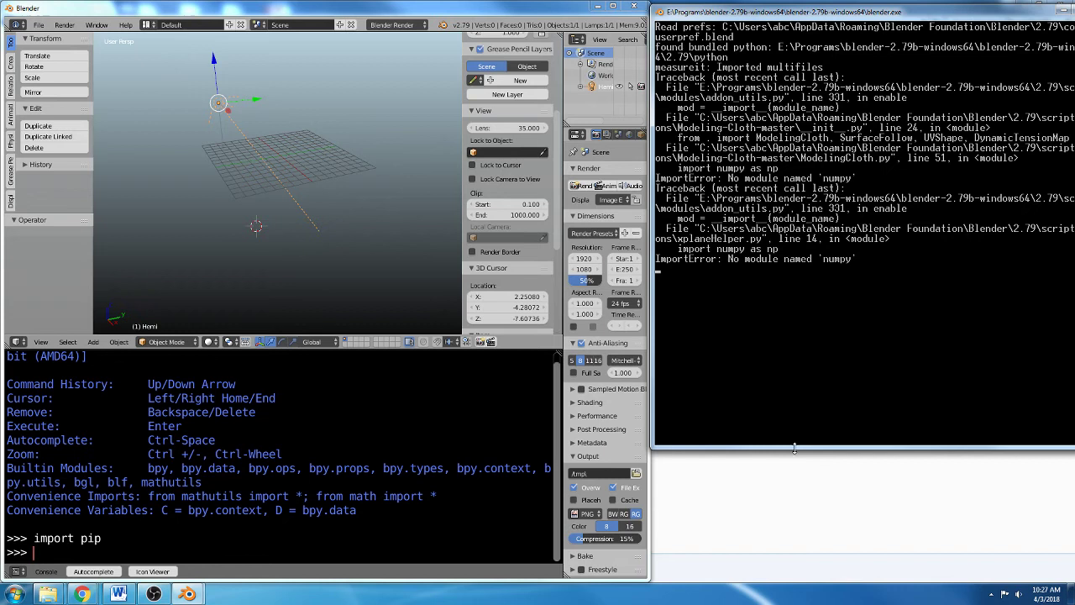
left_click_drag(793, 447, 795, 488)
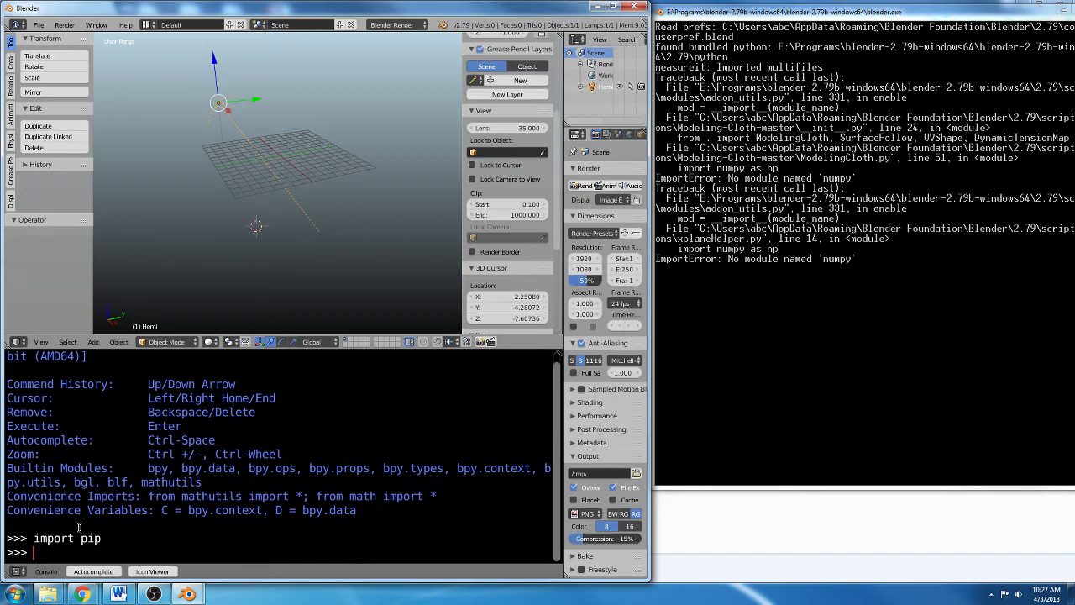
Step: Enter pip.main(['install','scipy']) in Blender's Python console to install scipy with numpy
type("pip.main()")
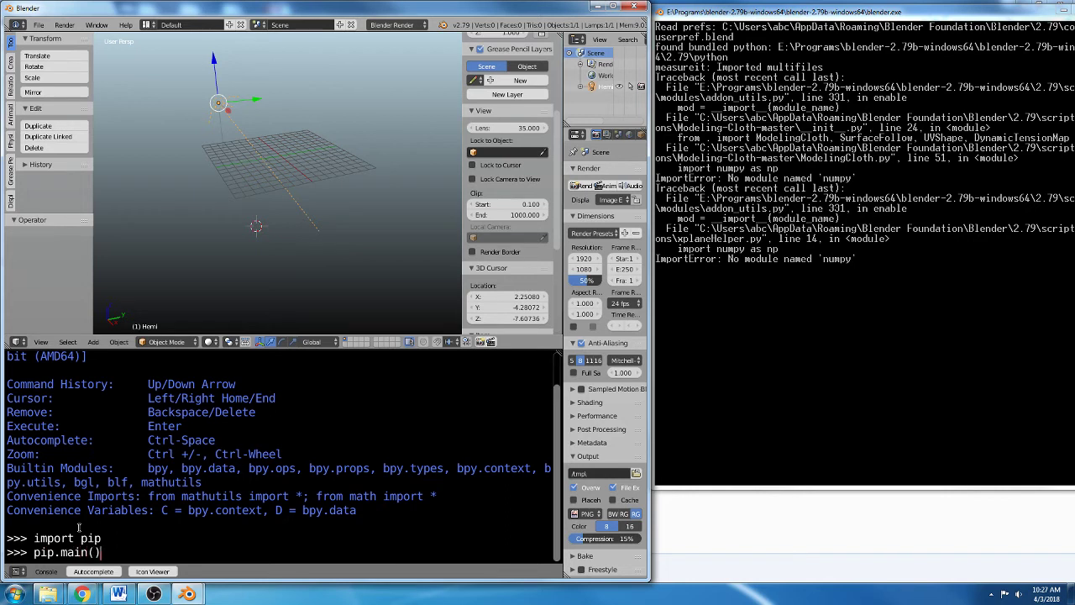
key("Left")
type("[]")
key("Left")
type("'',''")
key("Left")
key("Left")
key("Left")
key("Left")
type("install")
key("Right")
key("Right")
key("Right")
type("scipy")
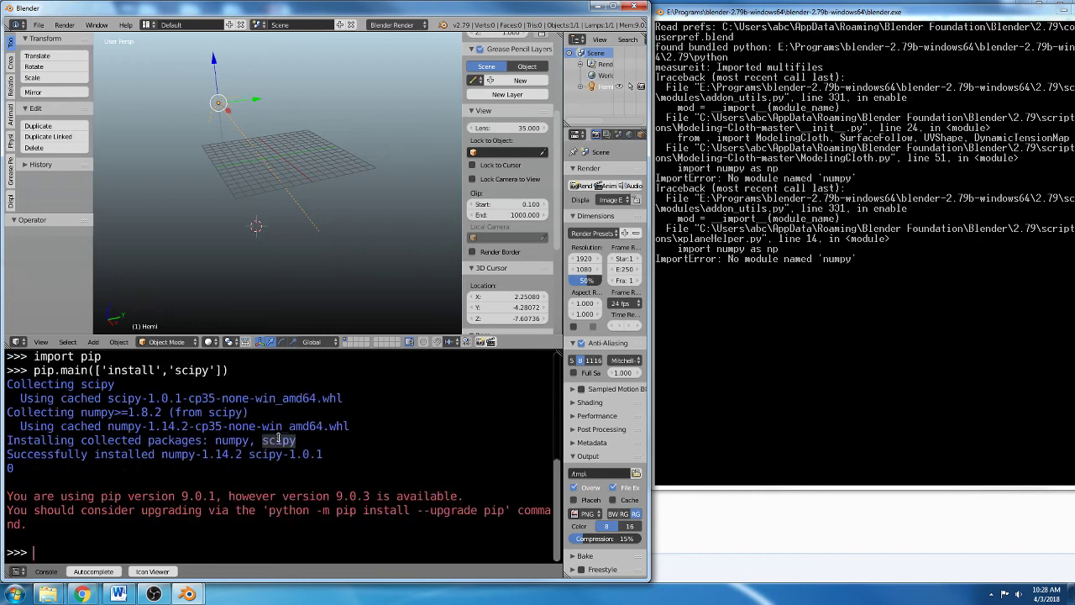
Step: Test import numpy and import scipy in the console, both failing with ImportError
left_click(175, 488)
scroll(159, 496, "up", 3)
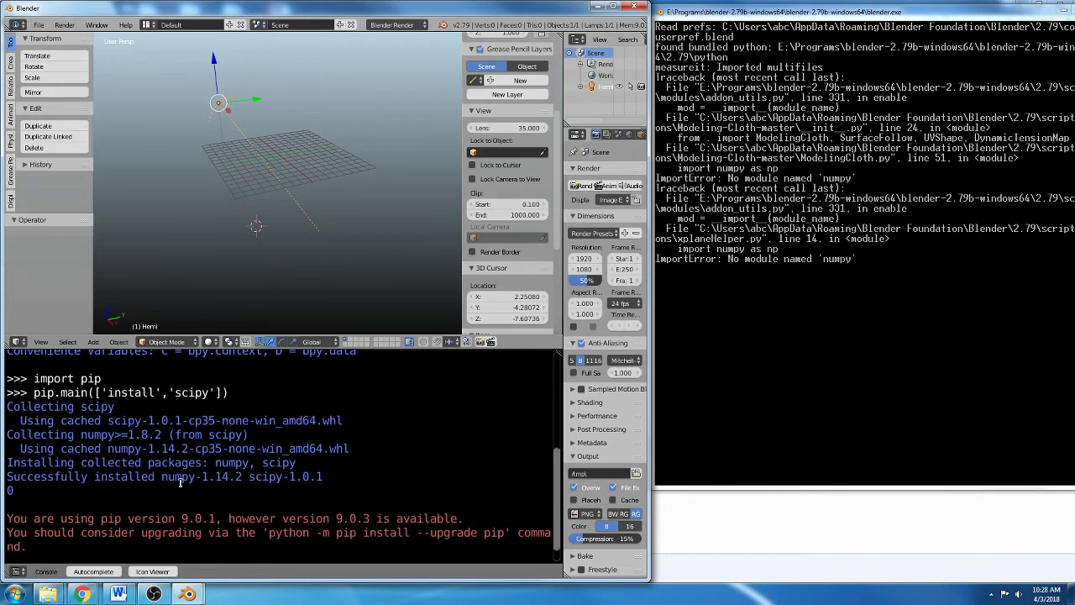
scroll(135, 506, "down", 3)
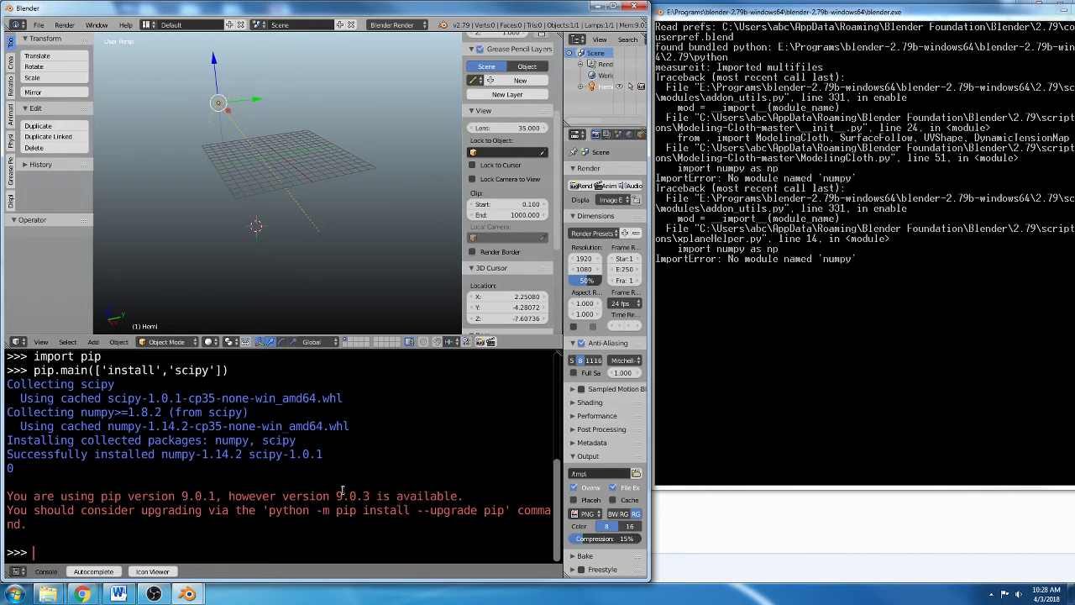
scroll(345, 492, "up", 1)
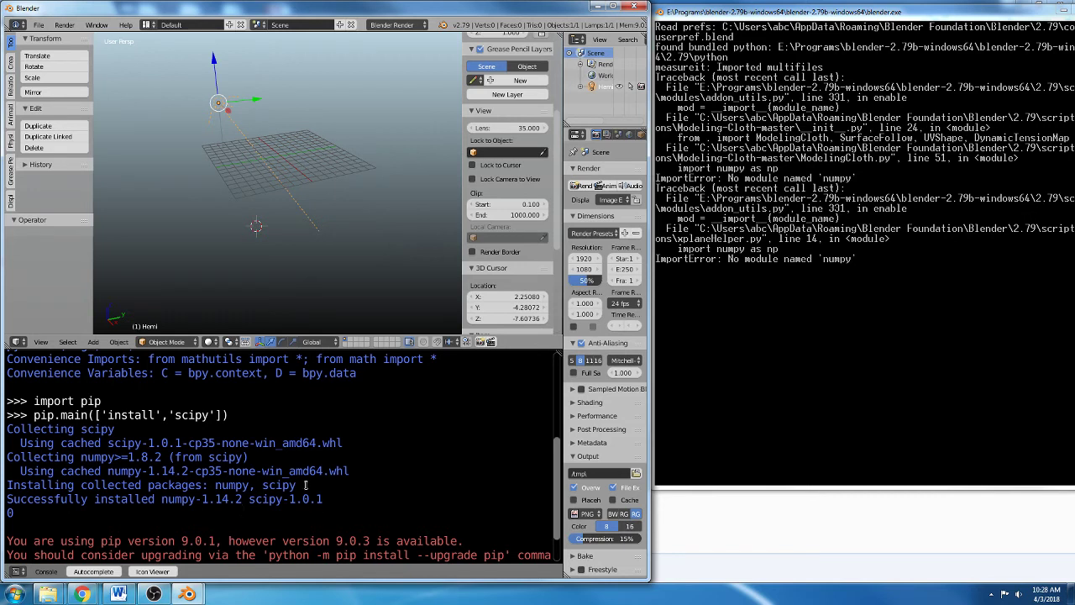
scroll(304, 477, "down", 3)
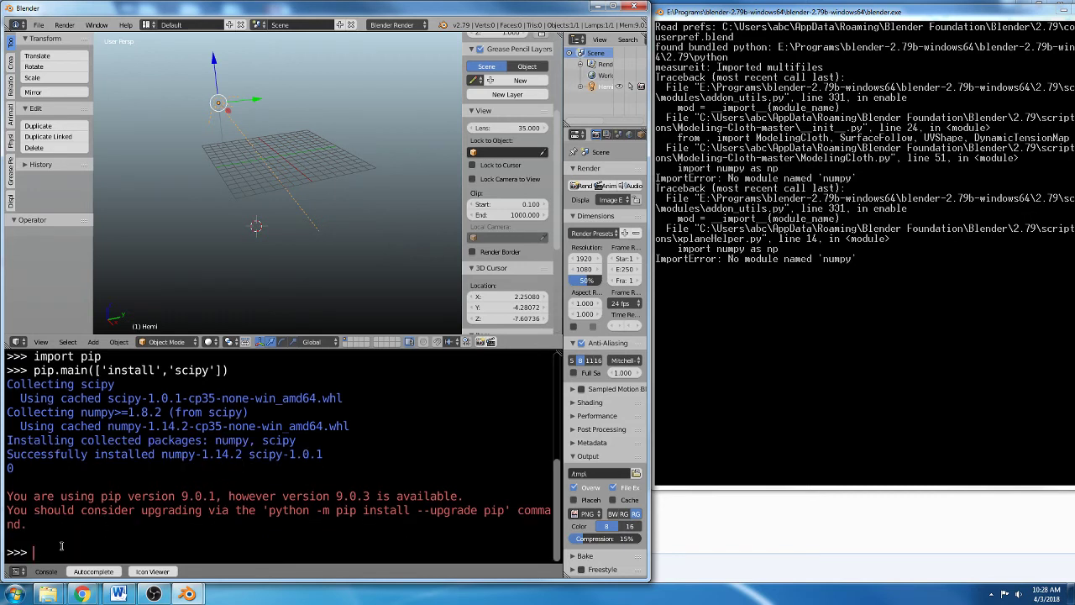
type("import numpy")
key("Return")
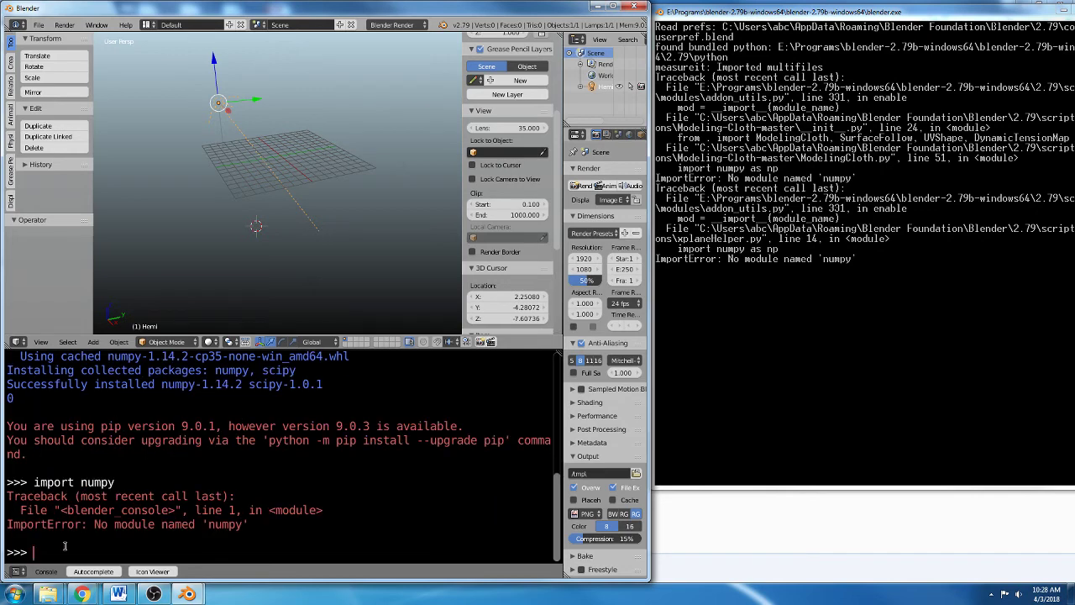
type("import scipy")
key("Return")
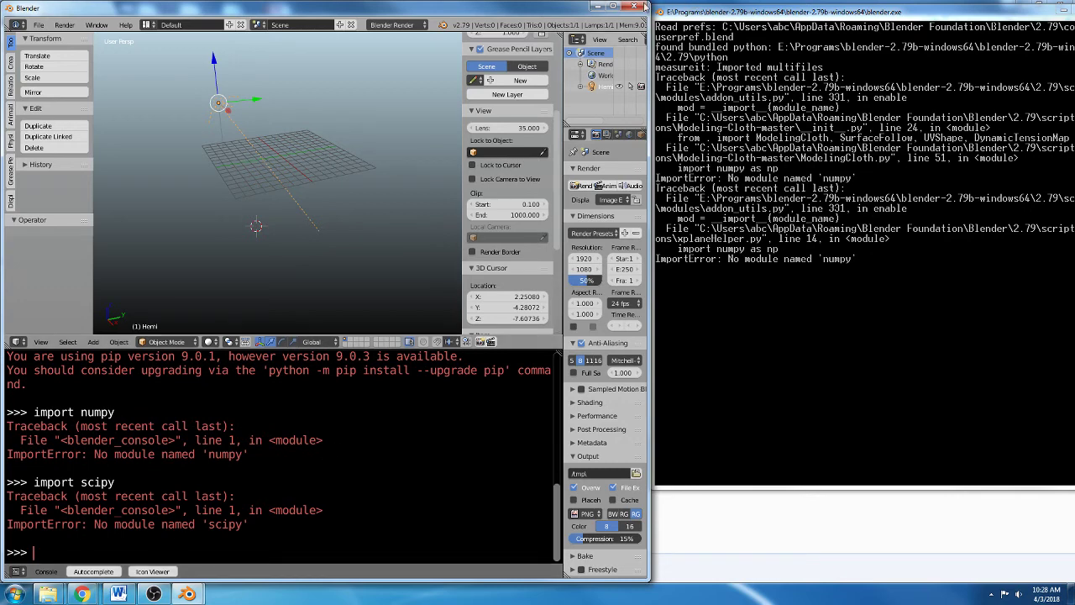
Step: Restart Blender and turn the enlarged timeline area into a Python console
left_click(644, 7)
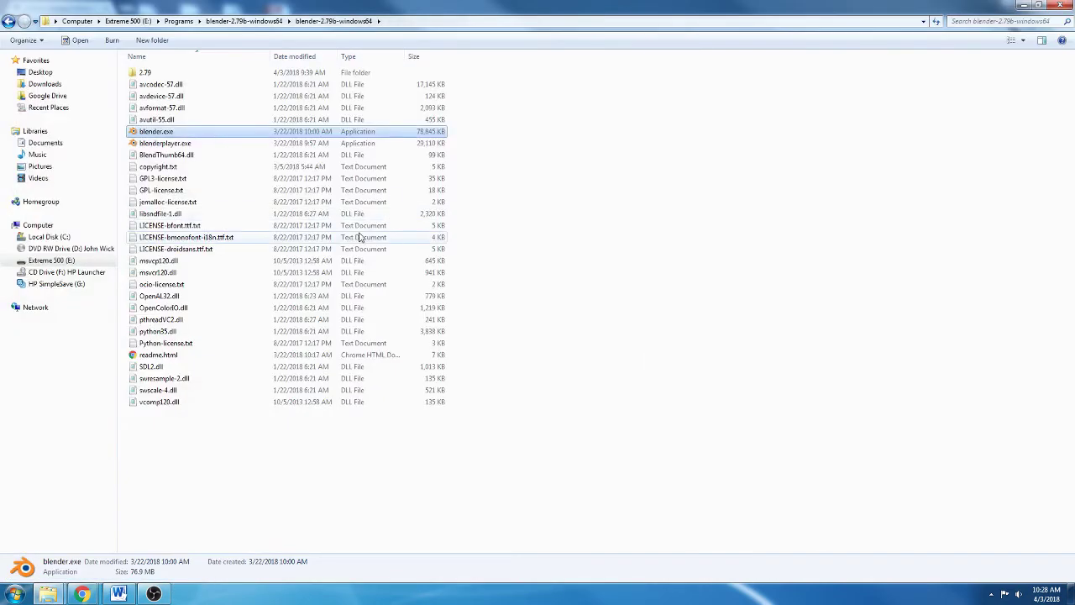
double_click(168, 132)
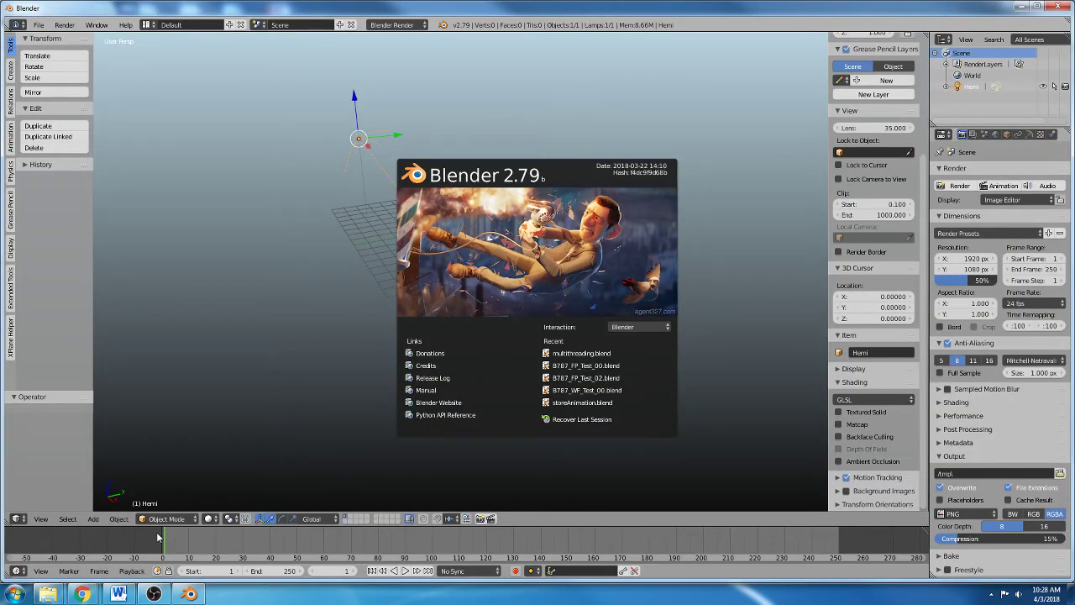
left_click(161, 535)
left_click_drag(161, 528, 161, 332)
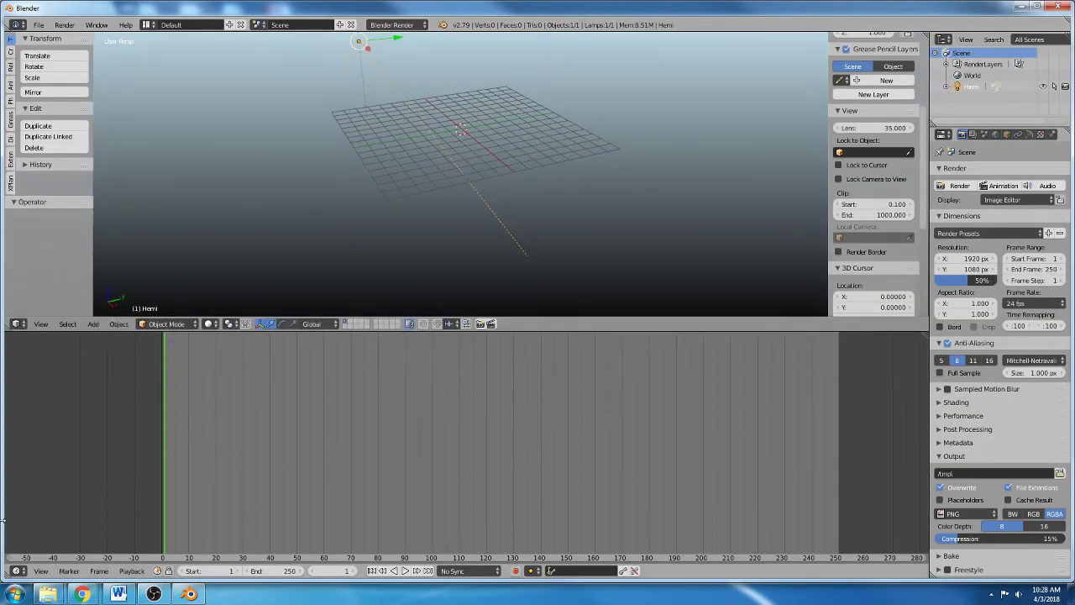
left_click(16, 571)
left_click(59, 330)
Step: Import scipy, autocomplete scipy. to list its attributes, then start typing numpy
scroll(67, 533, "up", 5, "ctrl")
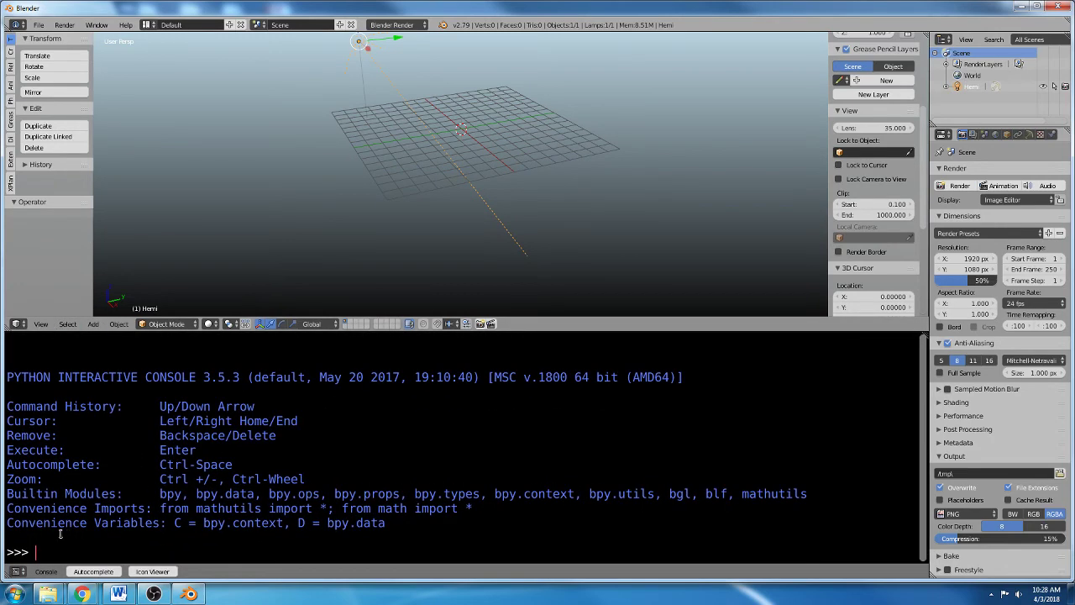
type("import scipy")
key("Return")
type("scipy.")
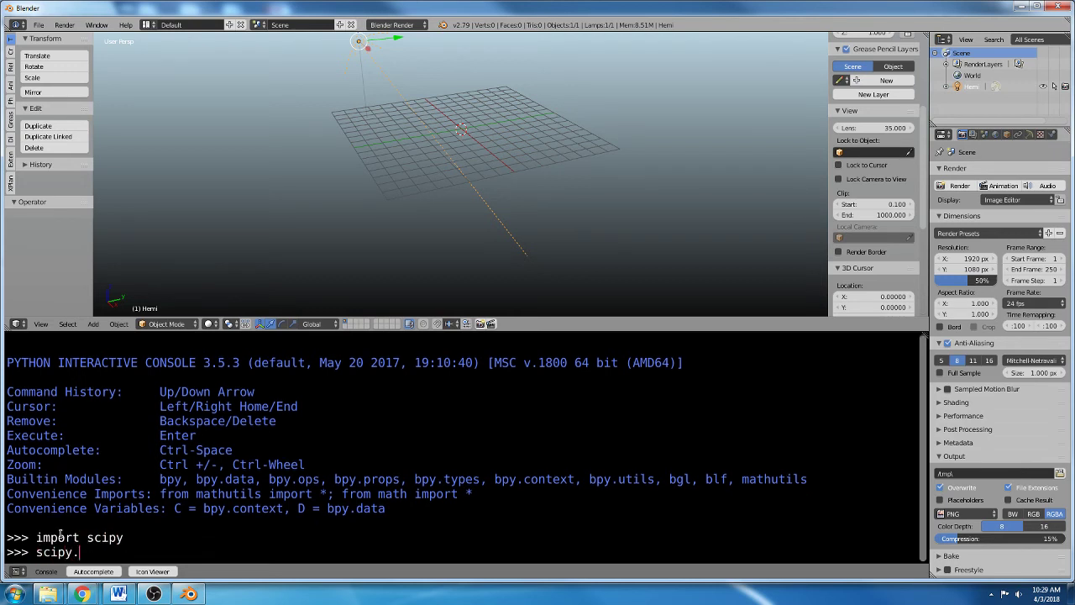
key("ctrl+space")
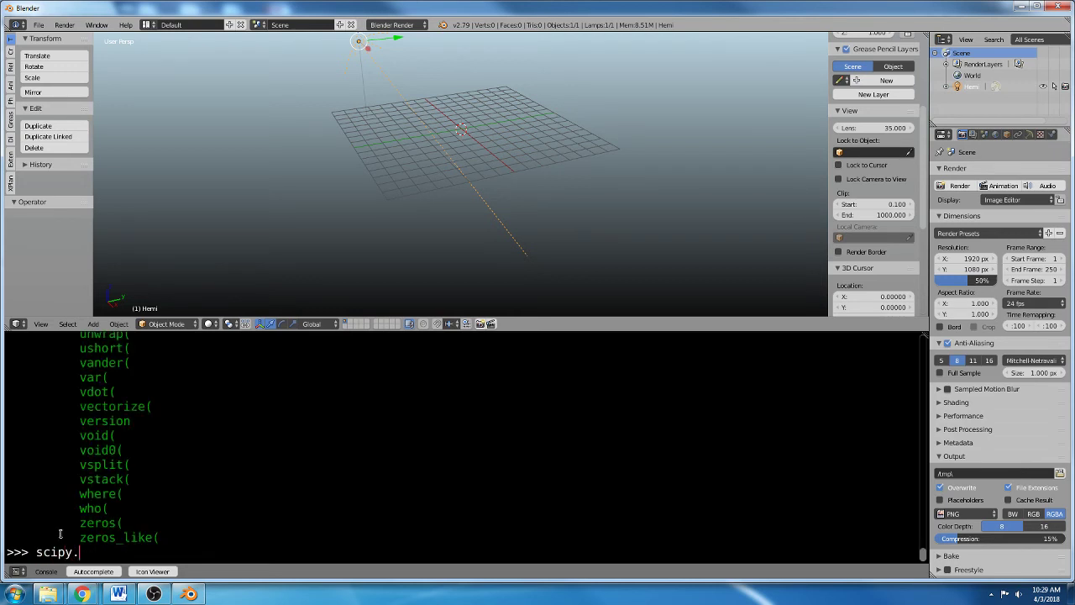
key("Return")
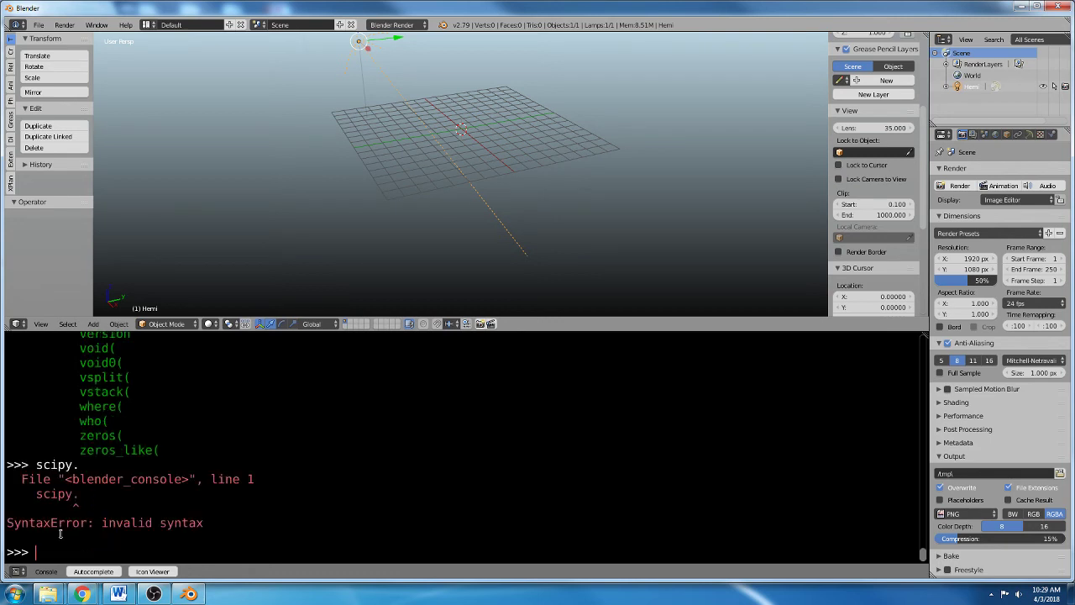
type("import numpy as np")
Step: Import numpy as np, print np.arange(23) as 0 to 22, and import pip
key("Return")
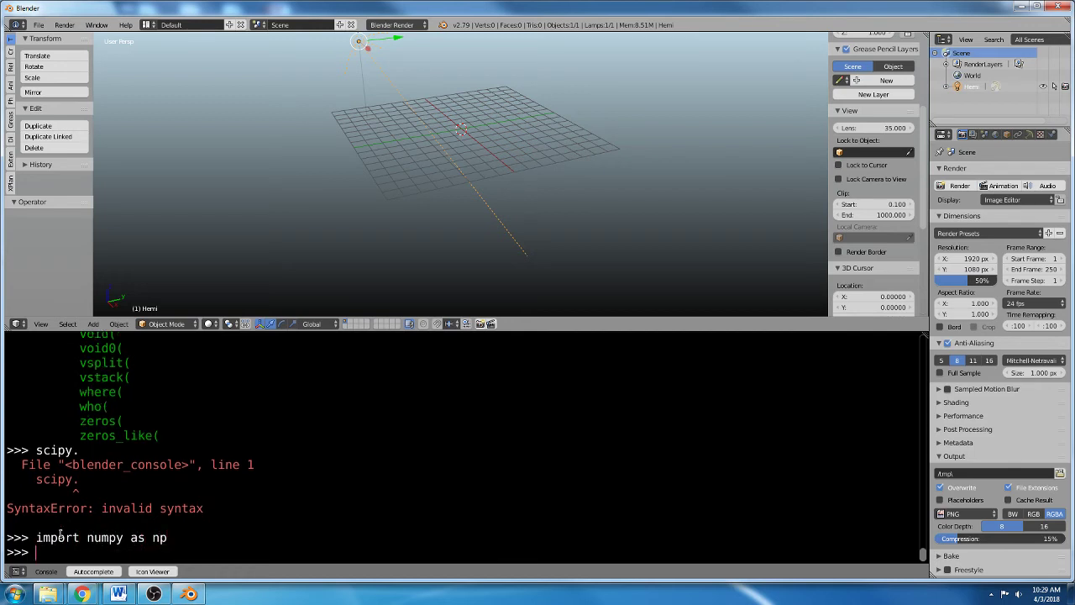
type("np.arange(23)")
key("Return")
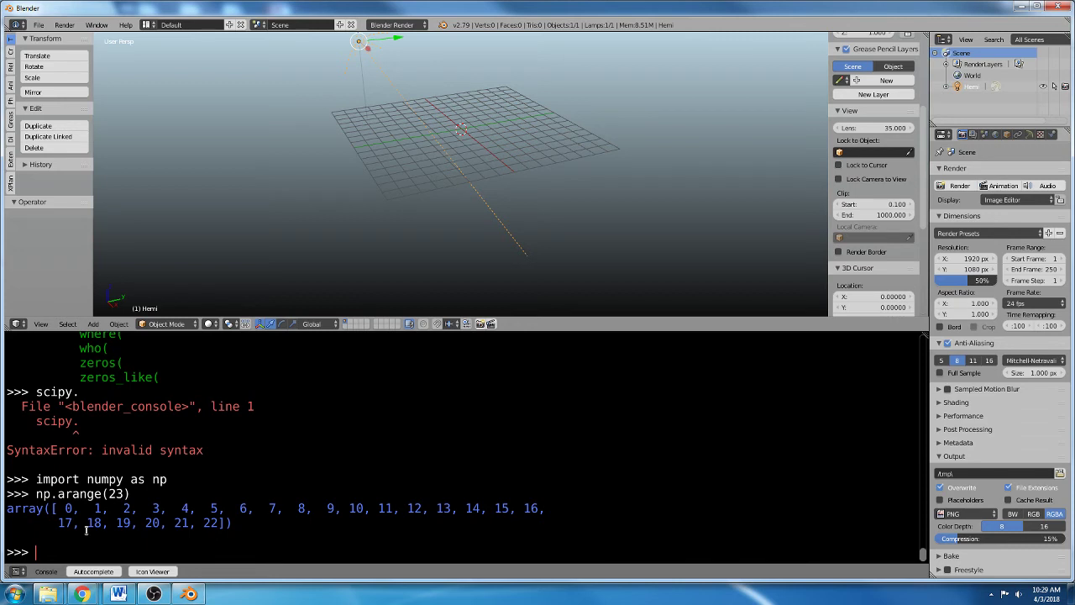
type("import pip")
key("Return")
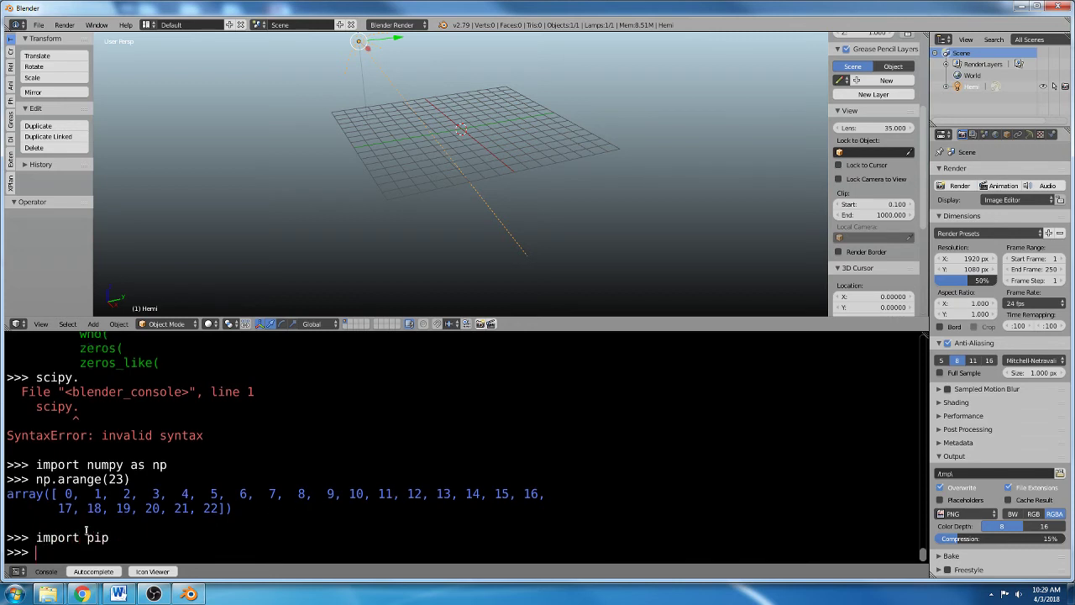
Step: Run pip.main(['install','numexpr']) to install numexpr 2.6.4 into Blender's Python
type("pi")
key("BackSpace")
key("BackSpace")
type("pip.main")
type("()")
type("[]")
type("''")
type(",''")
key("Left")
key("Left")
key("Left")
key("Left")
type("install")
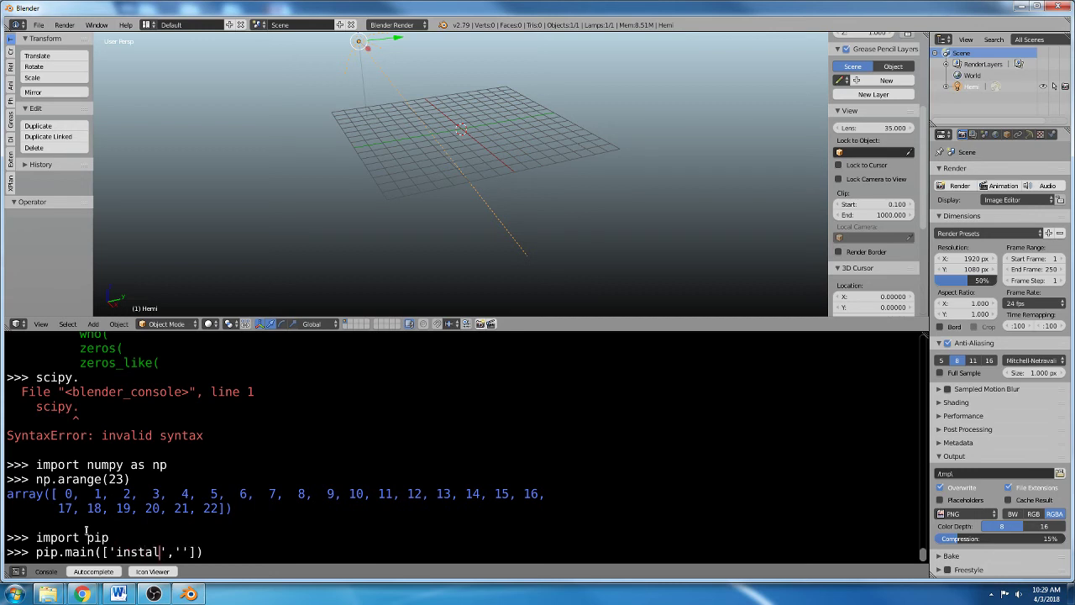
key("Right")
key("Right")
key("Right")
type("numexpr")
key("Return")
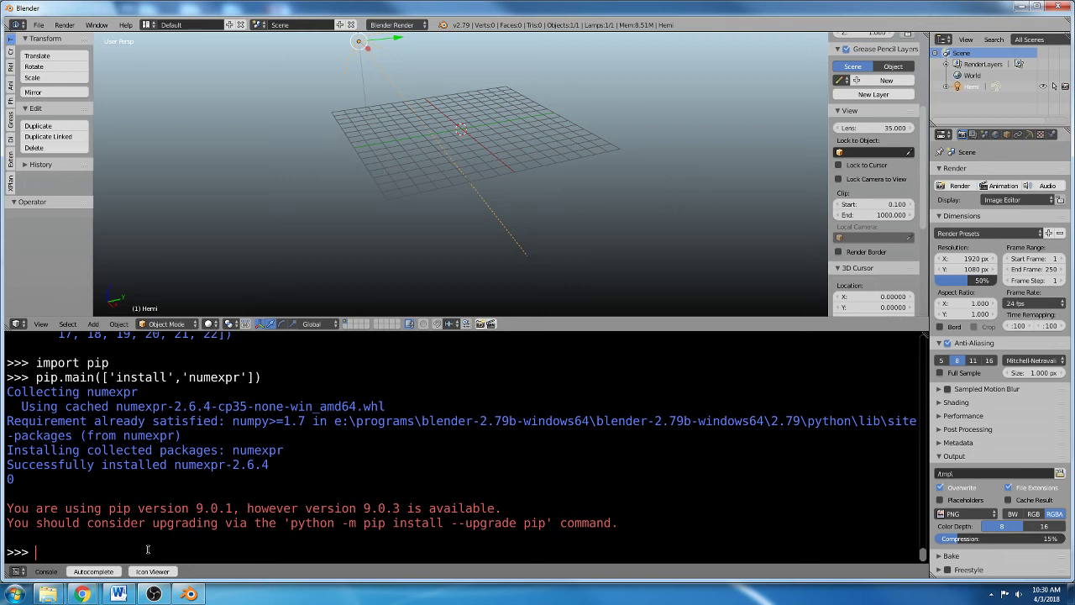
Step: Run pip.main(['install','--upgrade pip']) in the console, which fails with SystemExit: 2
type("pip.main()['','")
key("Left")
key("Left")
type("install")
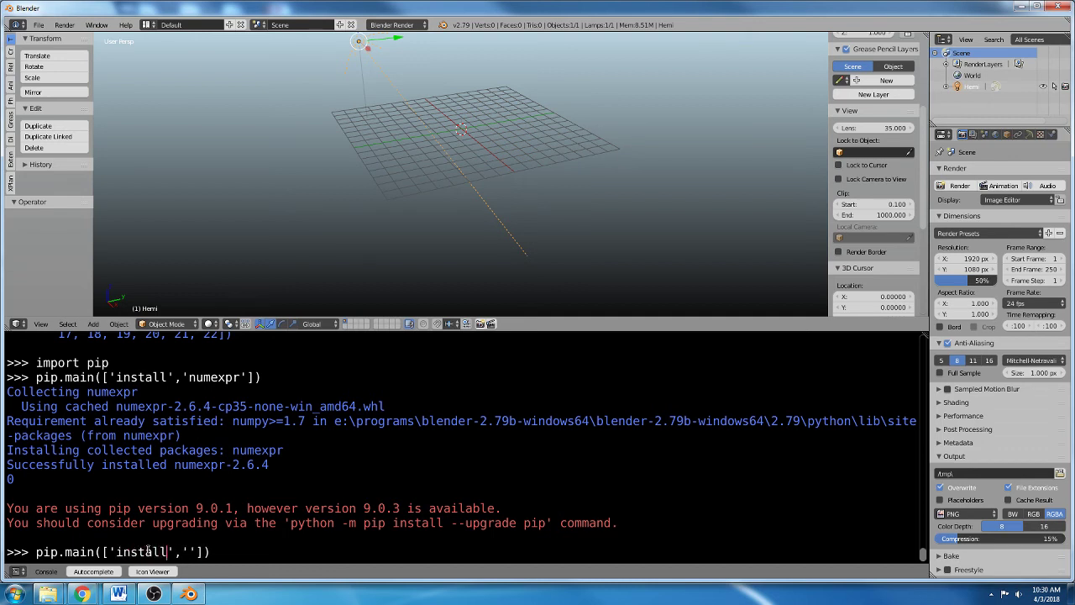
key("Right")
key("Right")
key("Right")
type("--upgrade pip")
key("Return")
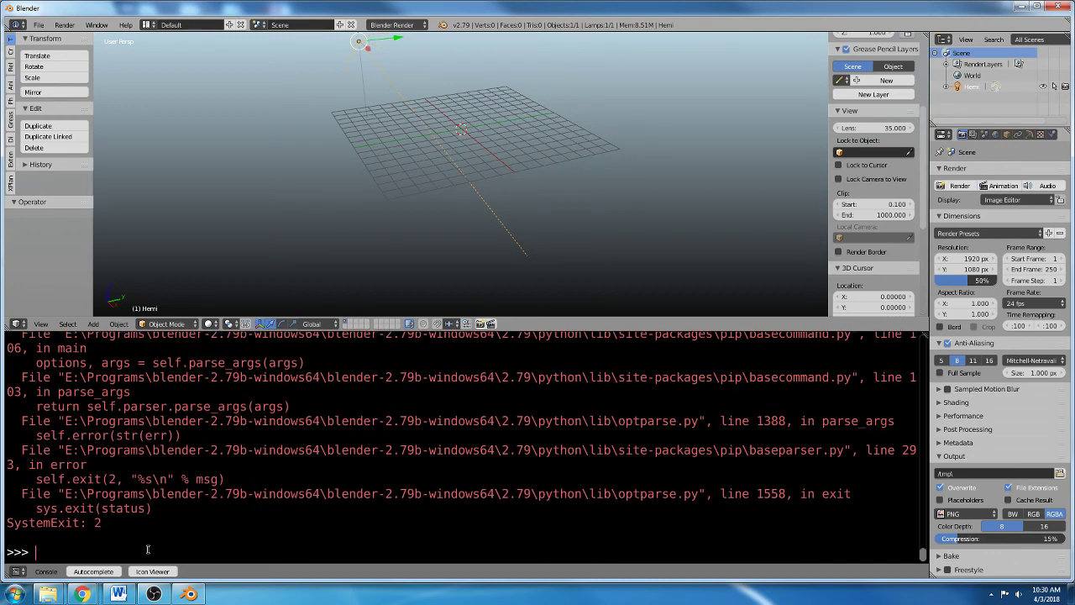
Step: Scroll up to the error and select --upgrade pip in the upgrade hint
scroll(277, 456, "up", 10)
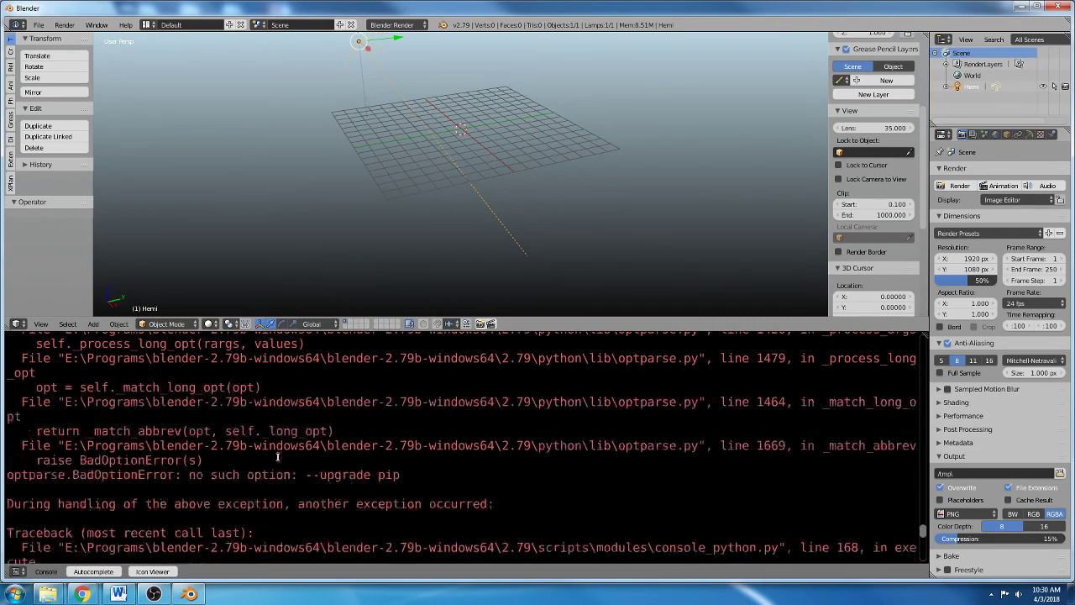
scroll(277, 456, "up", 10)
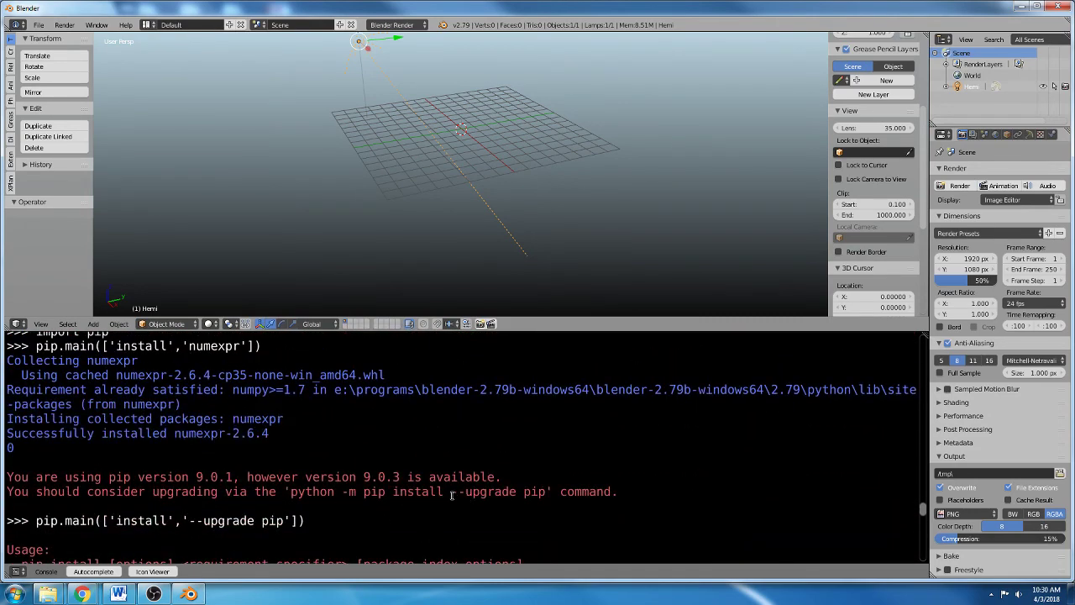
left_click_drag(451, 496, 545, 495)
key("ctrl+c")
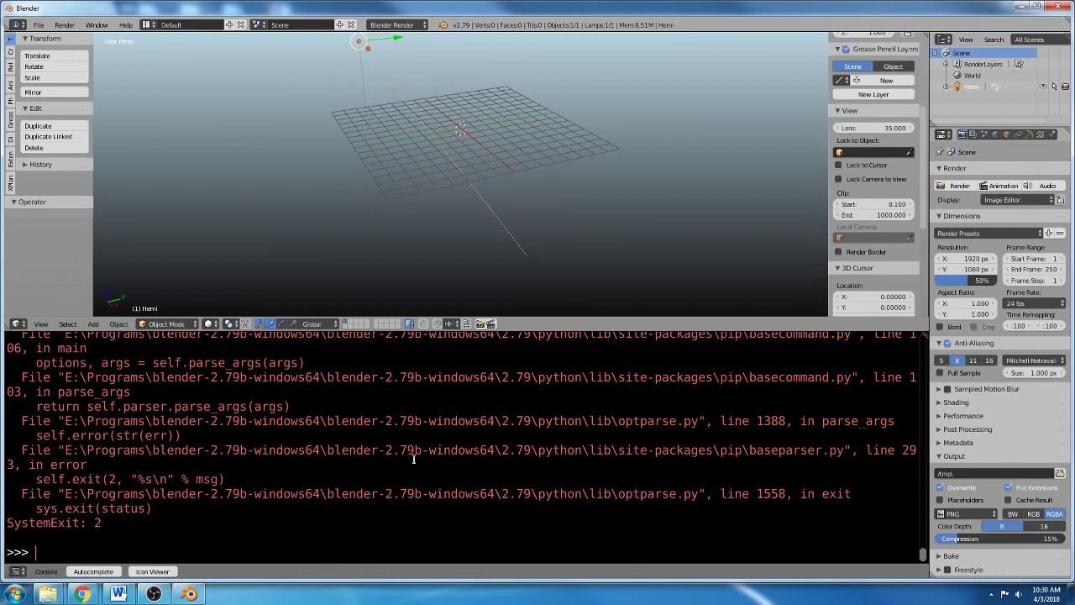
Step: Rerun the pip upgrade command with '--upgrade pip' pasted into the second argument; it fails with SyntaxError
key("Up")
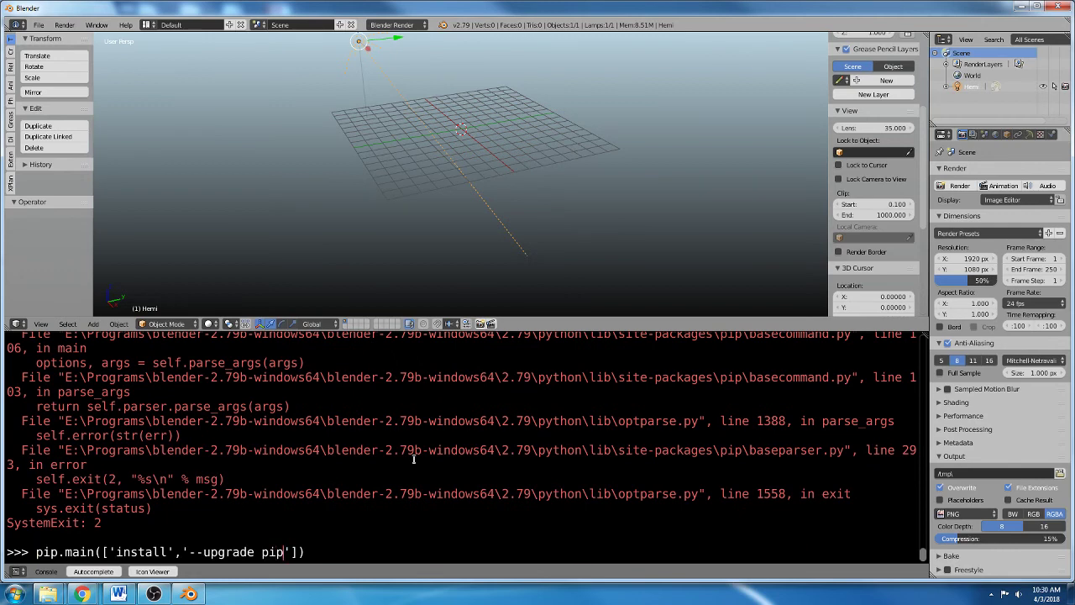
key("BackSpace")
key("BackSpace")
key("BackSpace")
key("BackSpace")
key("BackSpace")
key("BackSpace")
key("BackSpace")
key("BackSpace")
key("BackSpace")
key("BackSpace")
key("BackSpace")
key("BackSpace")
key("BackSpace")
key("ctrl+v")
key("Left")
key("Left")
key("Left")
key("Return")
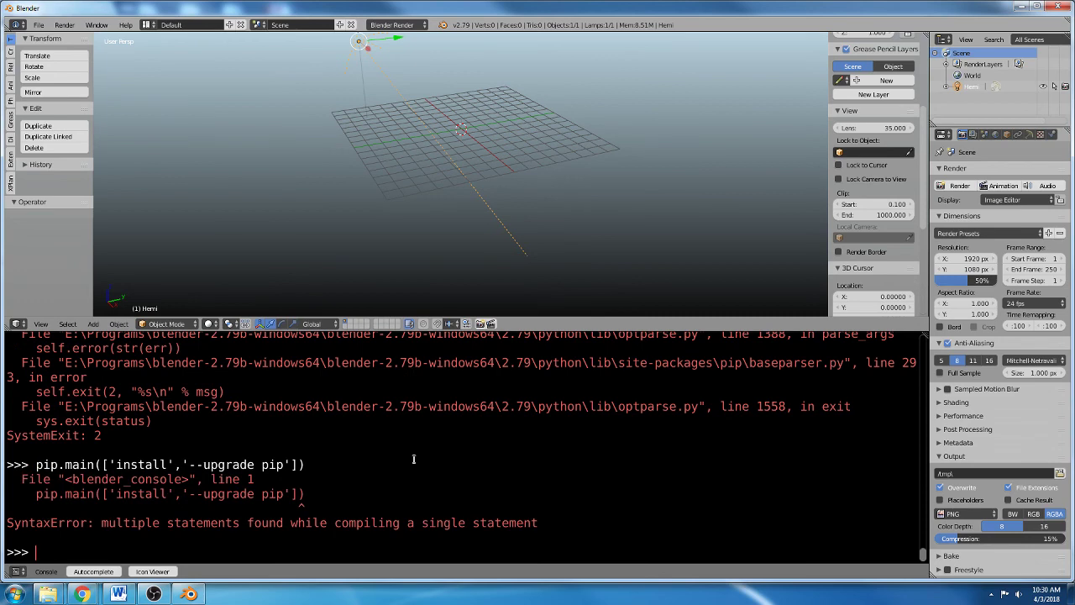
Step: Retry the pip upgrade command with a space after the comma; it ends in SystemExit: 2
key("Up")
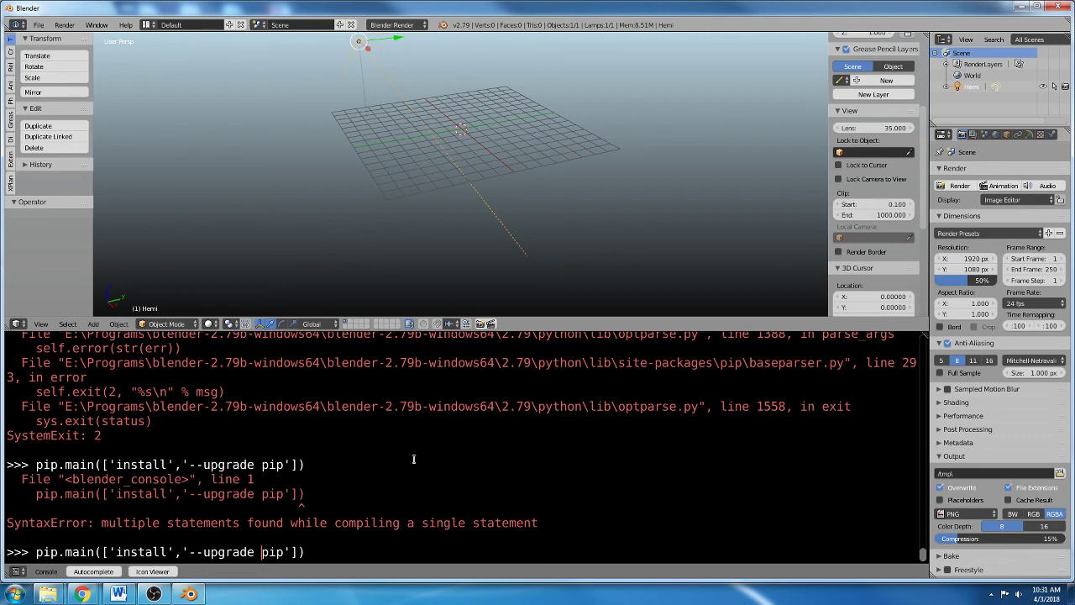
key("Left")
key("Left")
key("Left")
key("Left")
key("Left")
key("Left")
key("Left")
key("Left")
key("Left")
key("Left")
key("Left")
key("Left")
key("Left")
key("Left")
key("Left")
key("Left")
key("Left")
key("Left")
key("Left")
key("Left")
key("Left")
key("Left")
key("Left")
key("Left")
key("Left")
key("Right")
key("Right")
key("Right")
key("Right")
key("Right")
key("Right")
key("Right")
key("Right")
key("Right")
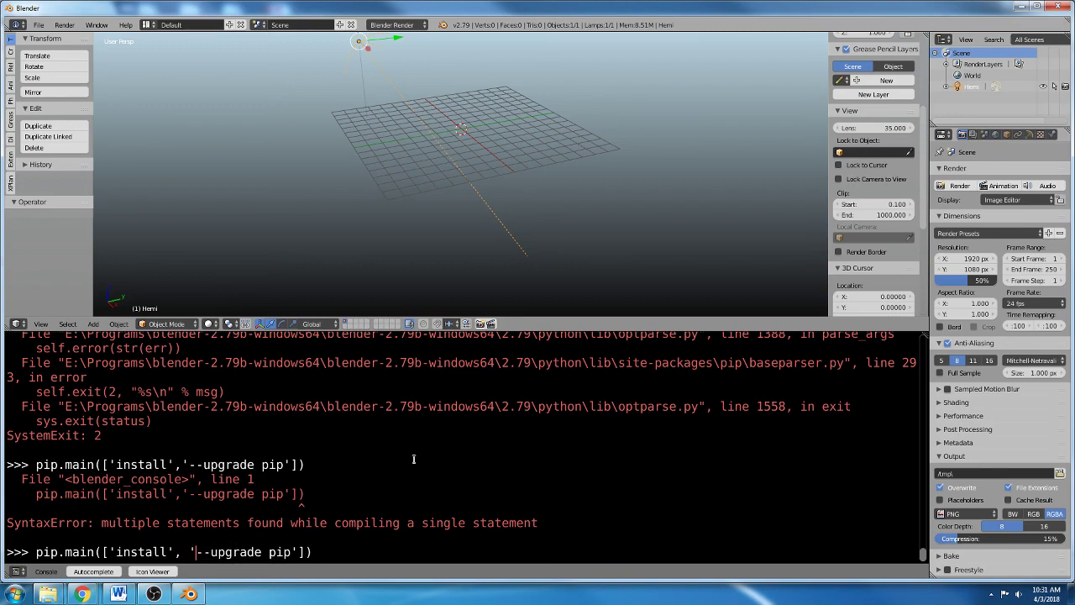
key("Return")
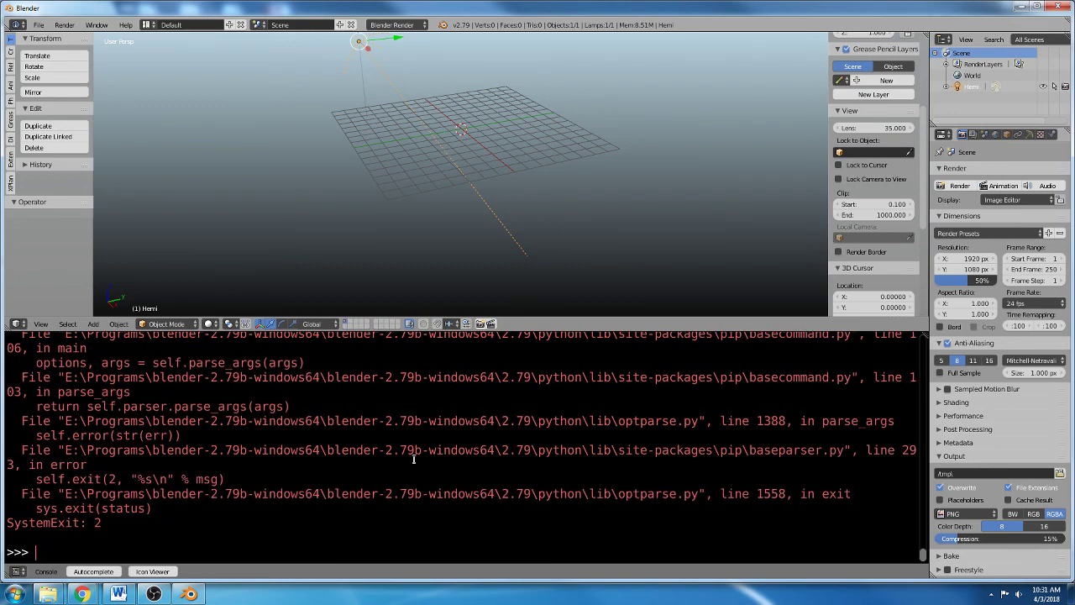
scroll(414, 461, "up", 10)
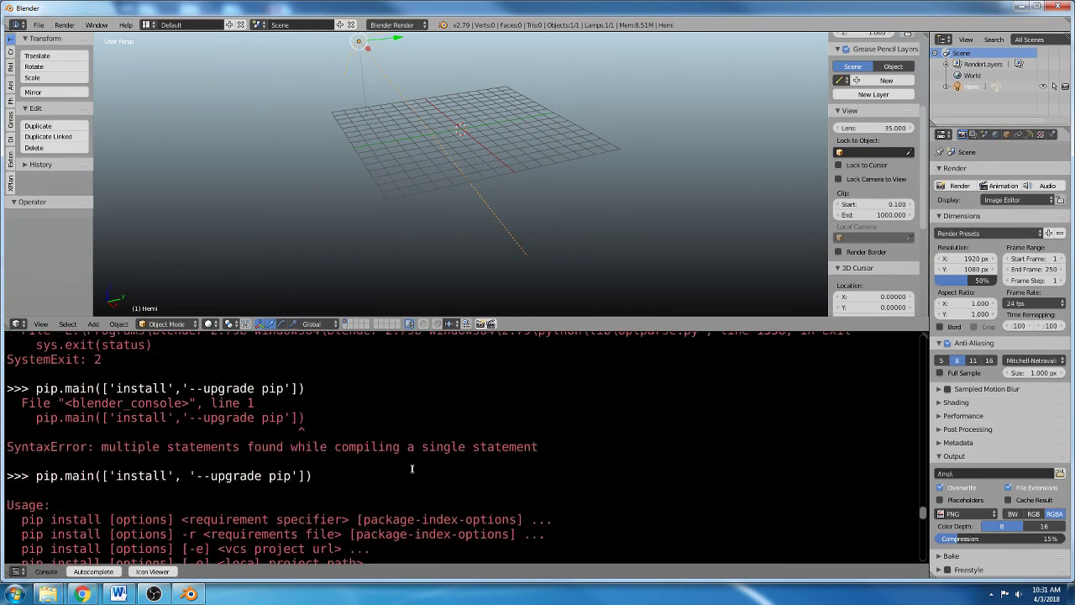
scroll(415, 468, "down", 5)
scroll(420, 474, "up", 8)
scroll(425, 480, "down", 3)
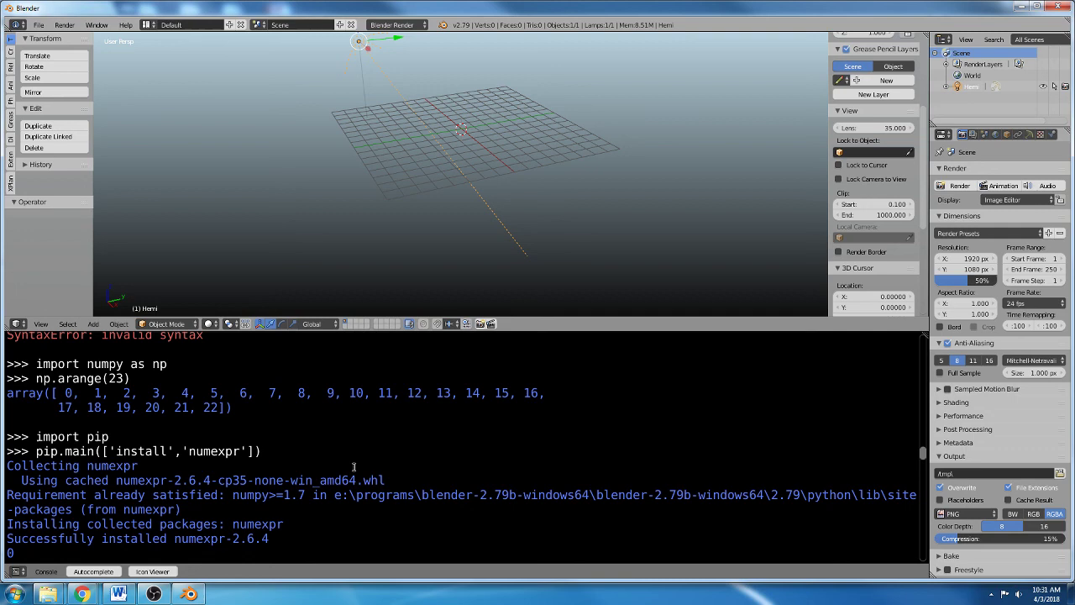
scroll(352, 464, "down", 5)
scroll(351, 462, "up", 3)
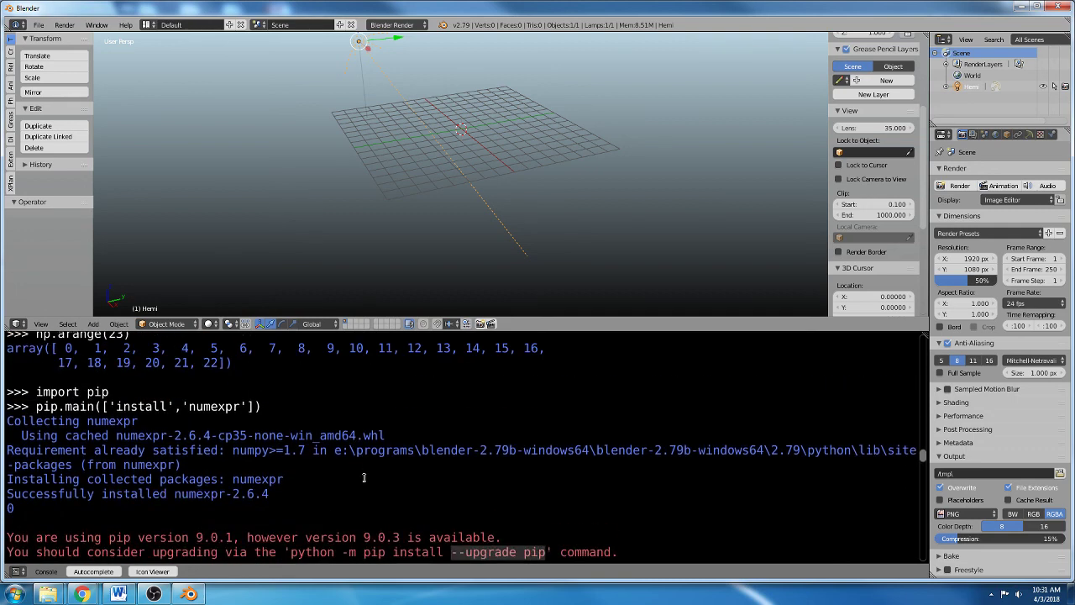
scroll(364, 477, "up", 2)
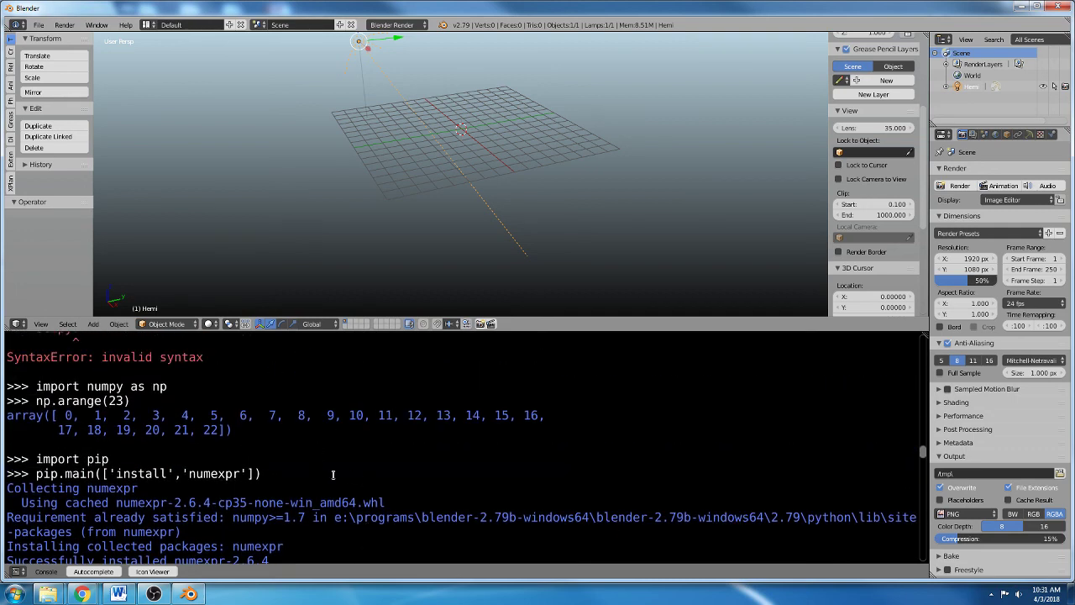
scroll(312, 462, "up", 7)
scroll(326, 483, "up", 1)
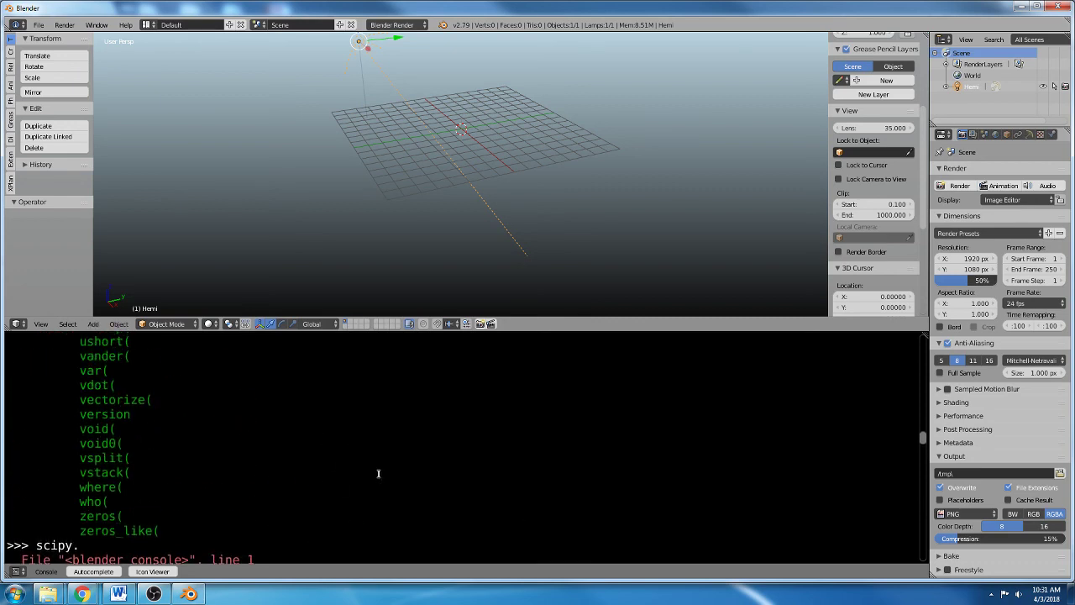
scroll(379, 477, "up", 10)
scroll(380, 482, "down", 8)
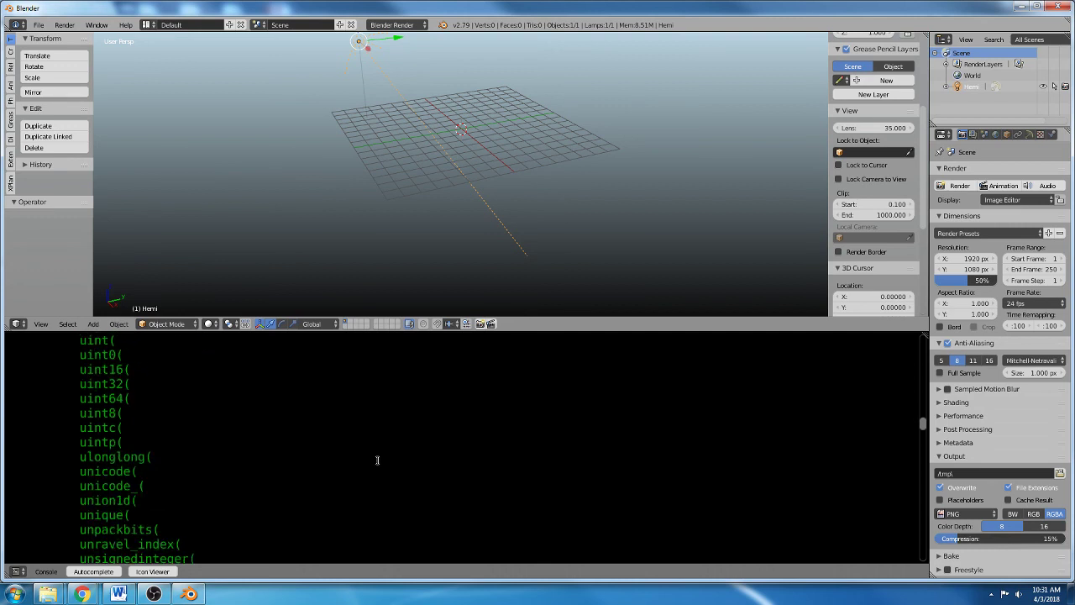